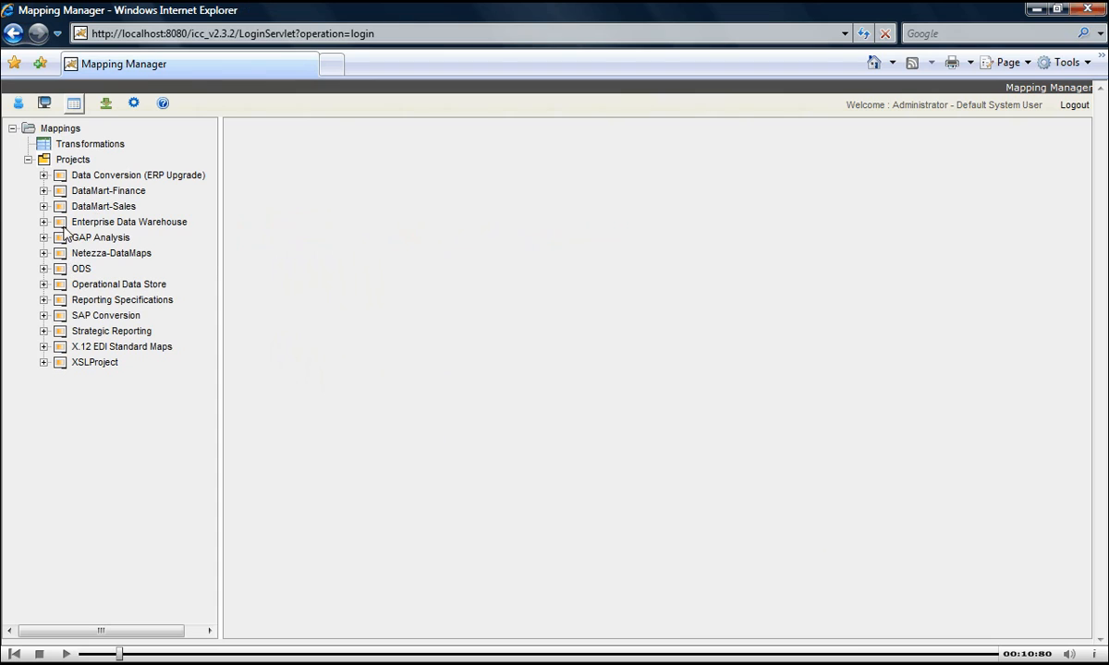
Create a map named Load Customer in the Enterprise Data Warehouse project, version 1.00, with description "load customes from vendor customer files"
left_click(44, 222)
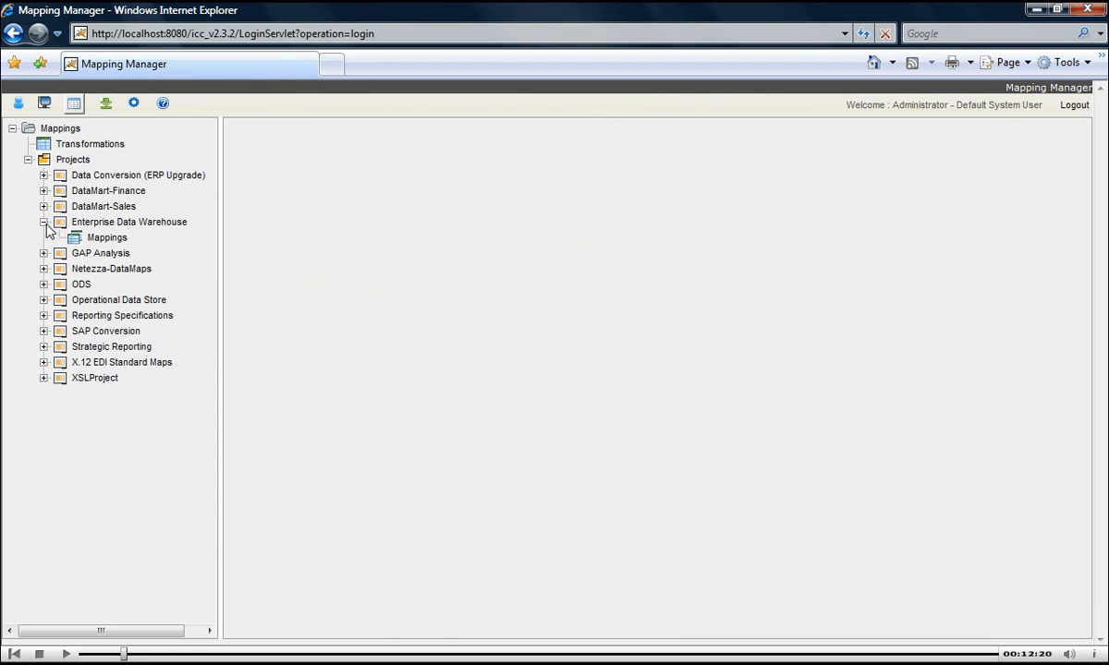
left_click(103, 239)
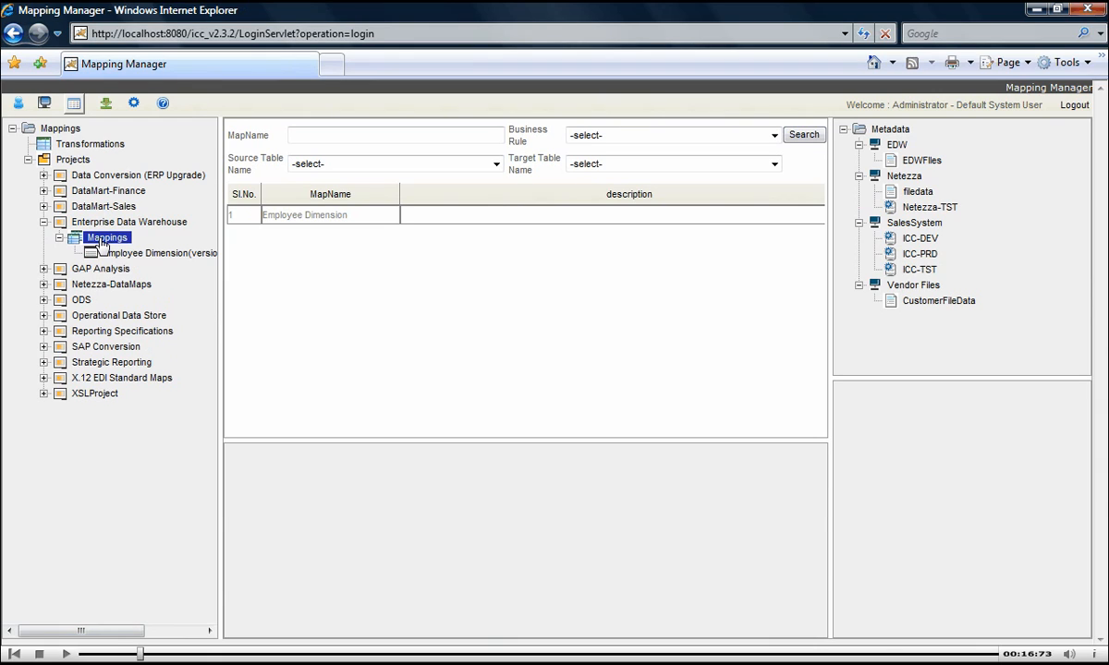
right_click(101, 243)
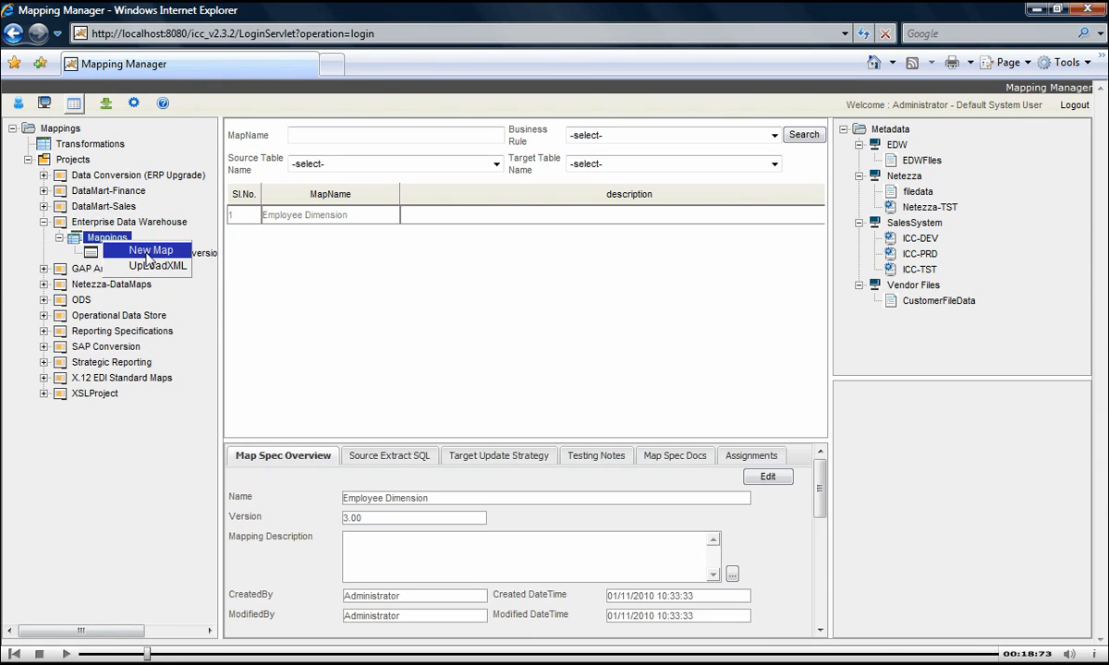
left_click(151, 255)
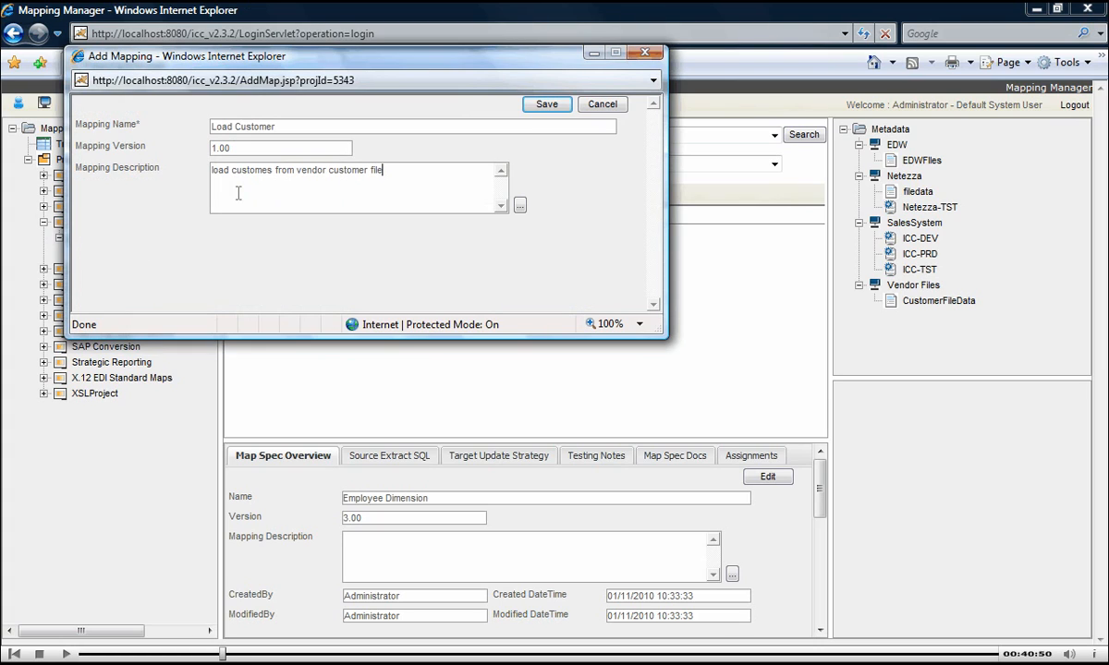
left_click(546, 104)
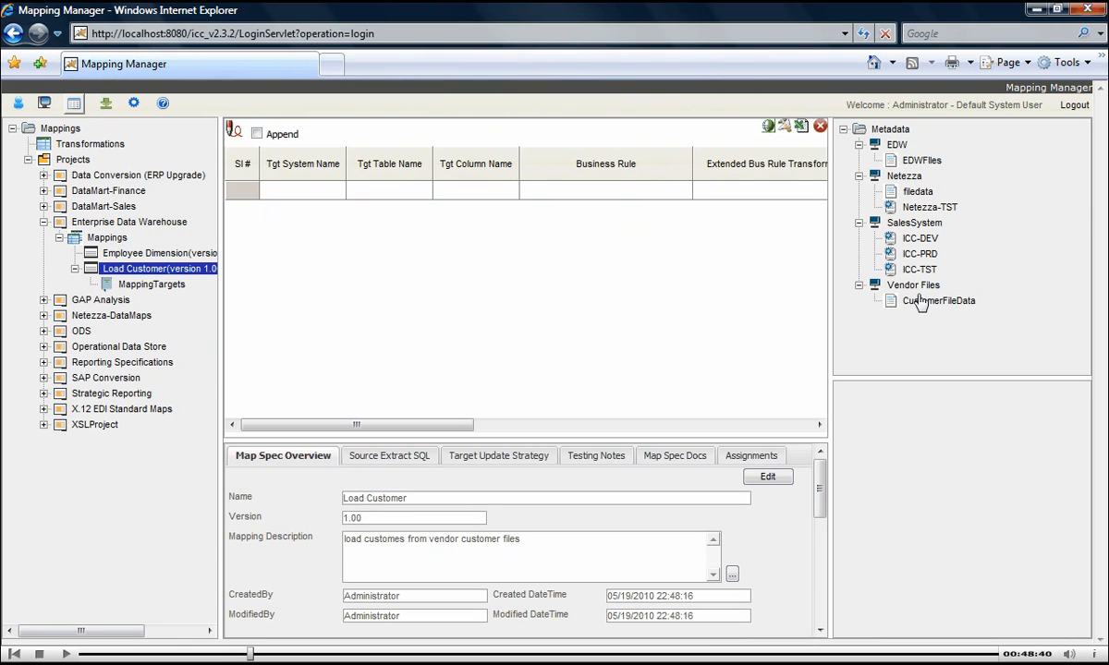
Expand the Customers tables of CustomerFileData under Vendor Files and EDWFiles under EDW in the metadata tree to list their columns
left_click(920, 303)
left_click(874, 301)
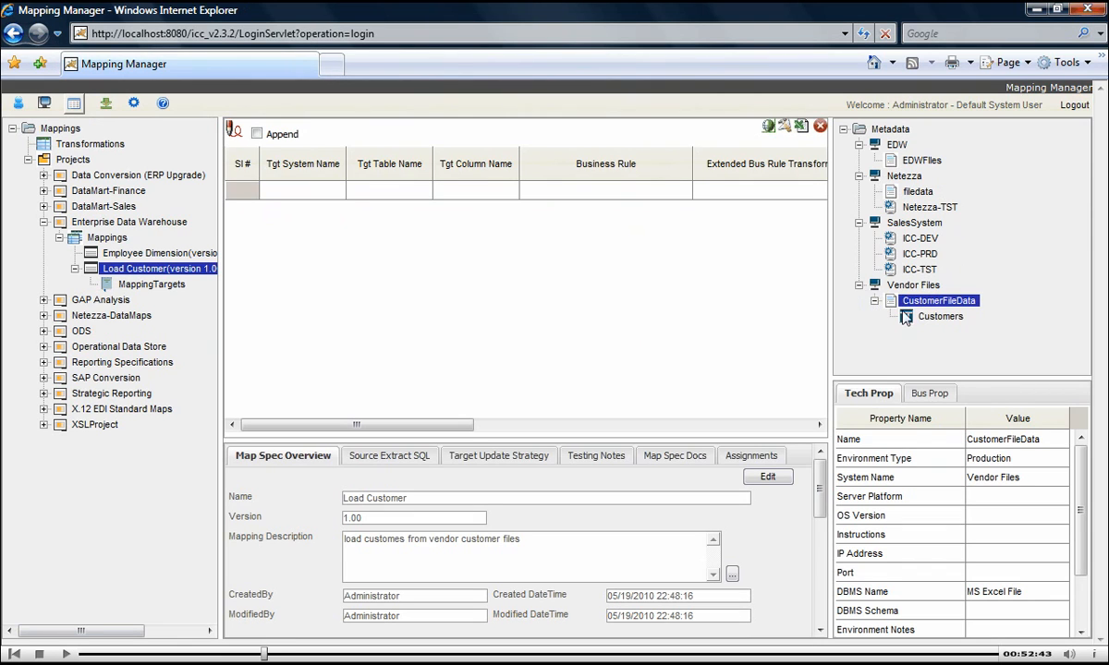
left_click(904, 317)
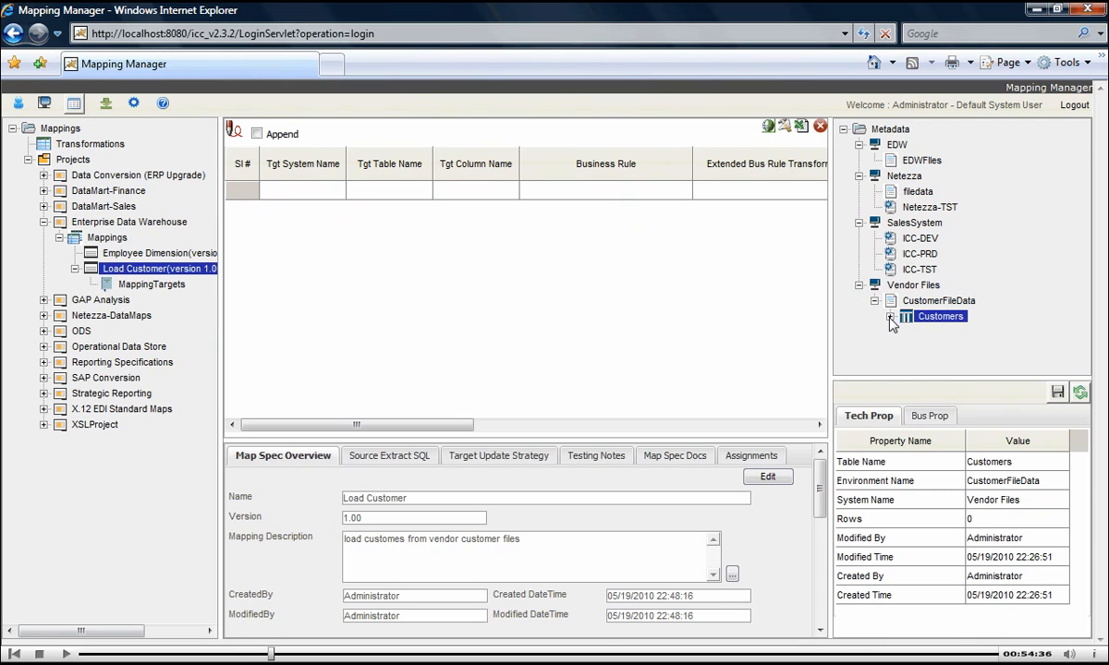
left_click(889, 317)
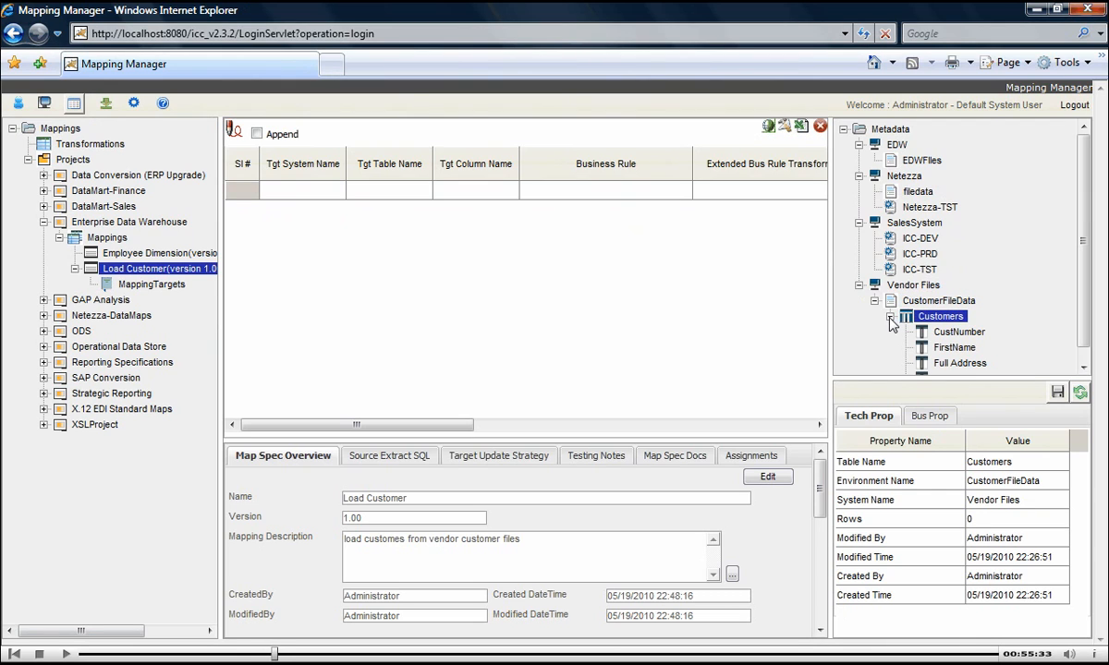
left_click(912, 161)
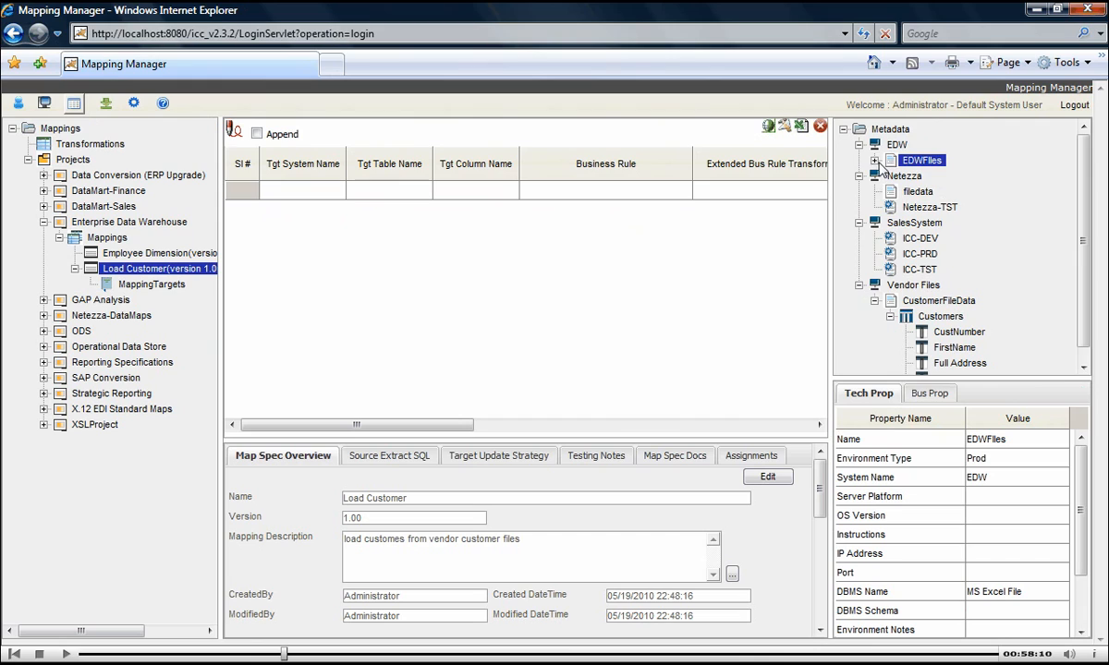
left_click(873, 160)
left_click(909, 176)
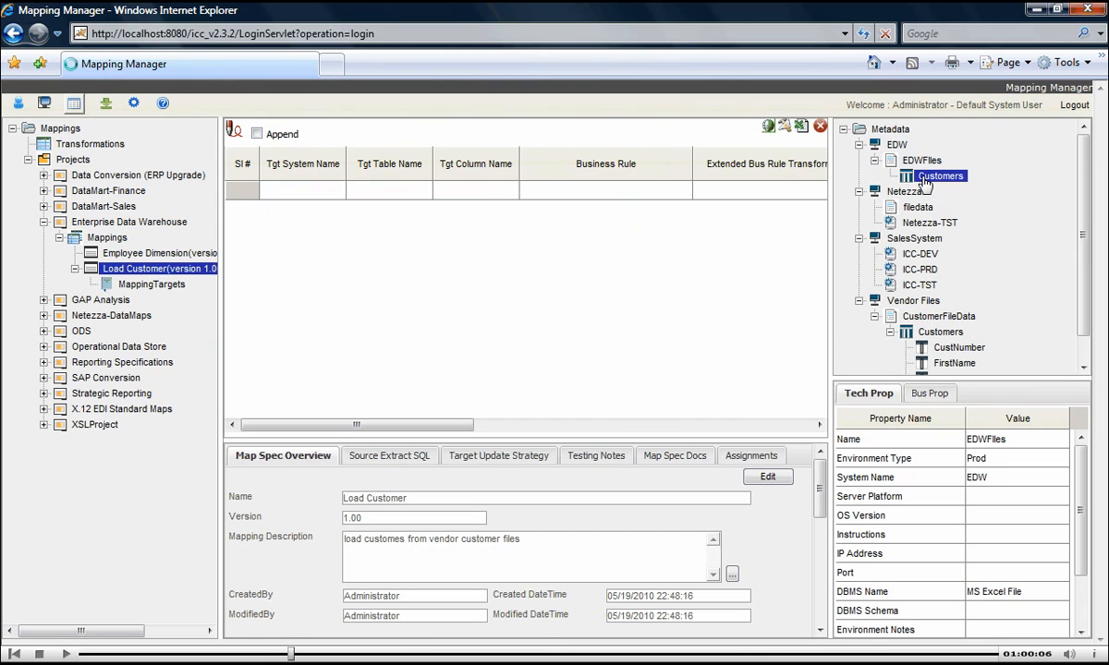
left_click(889, 176)
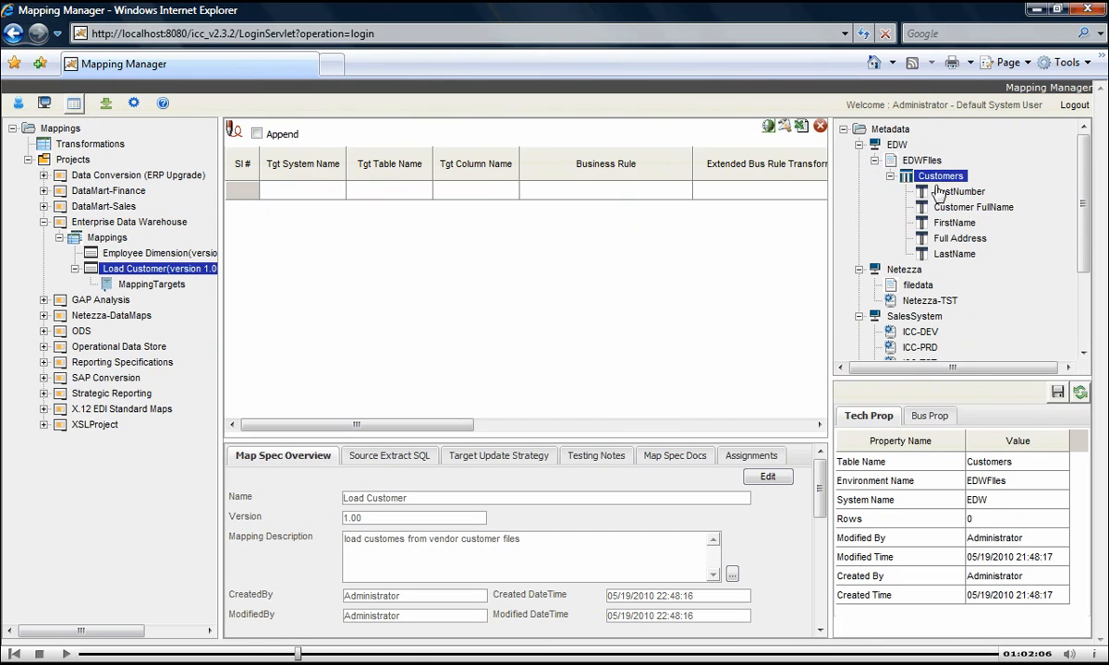
Enable editing of the specifications and add all five EDW Customers columns, CustNumber through LastName, as mapping targets
left_click(237, 131)
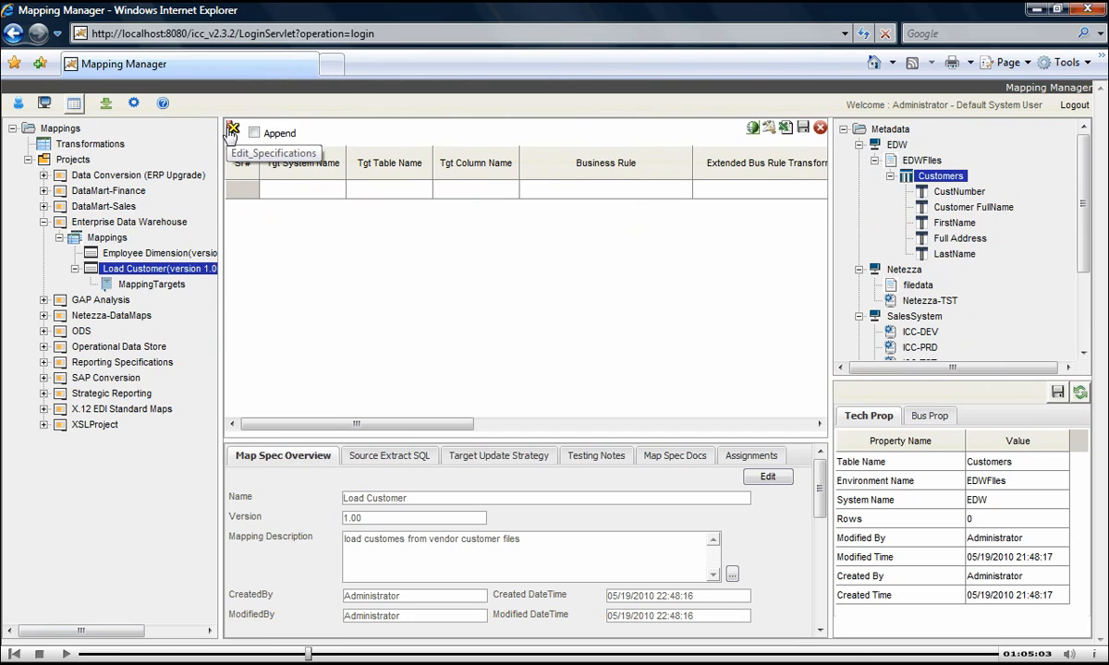
left_click(967, 192)
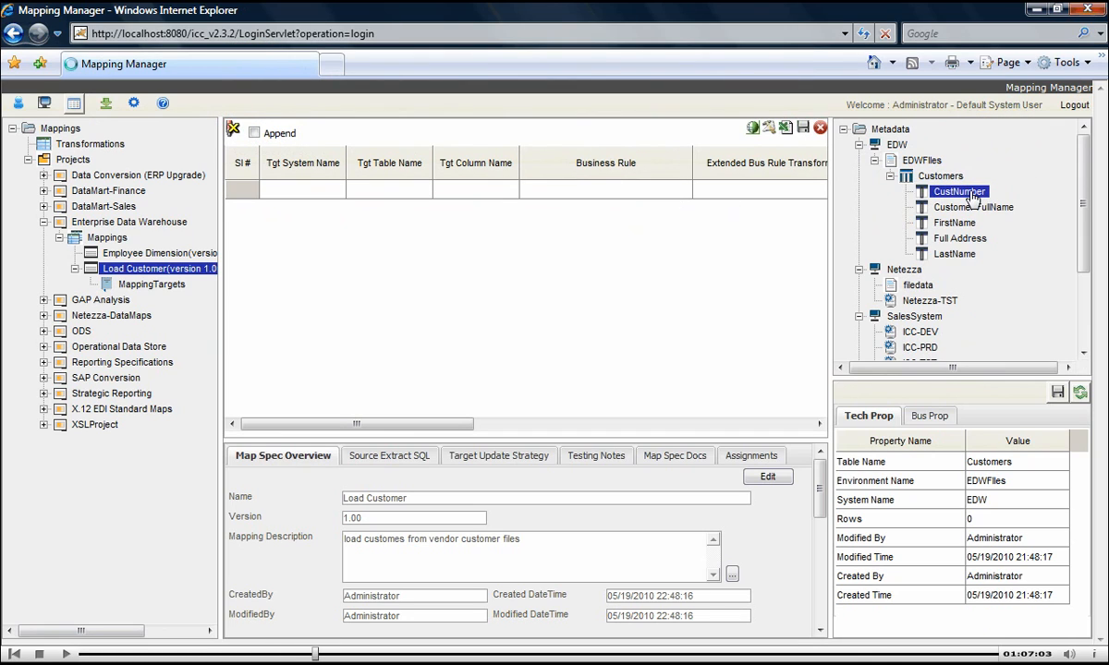
left_click(970, 255, "shift")
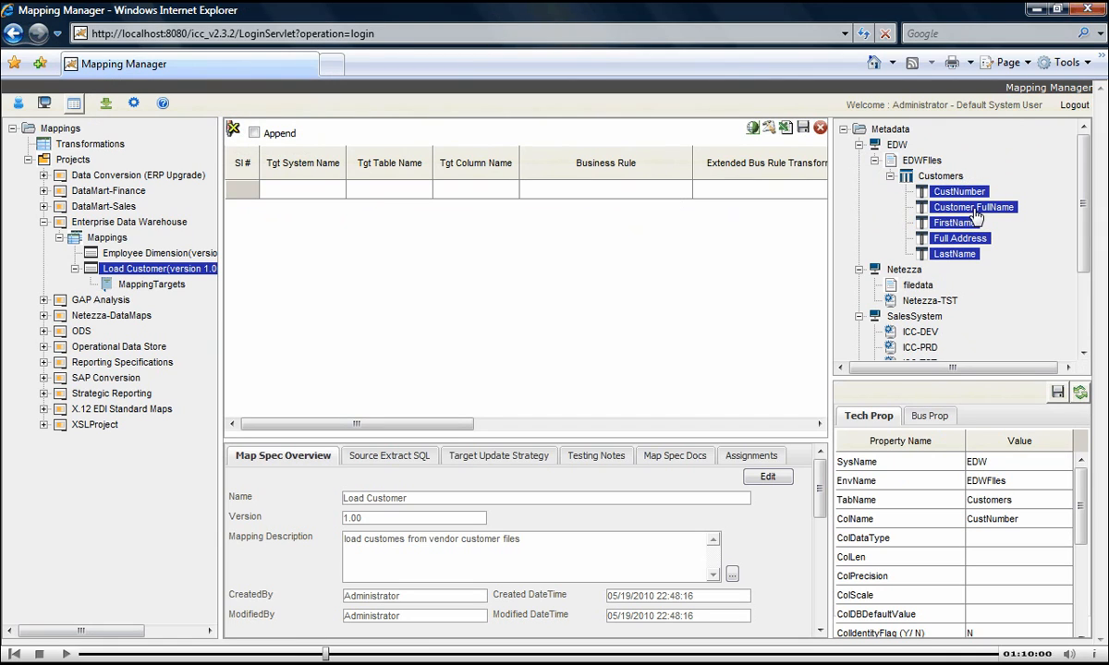
left_click_drag(975, 214, 314, 196)
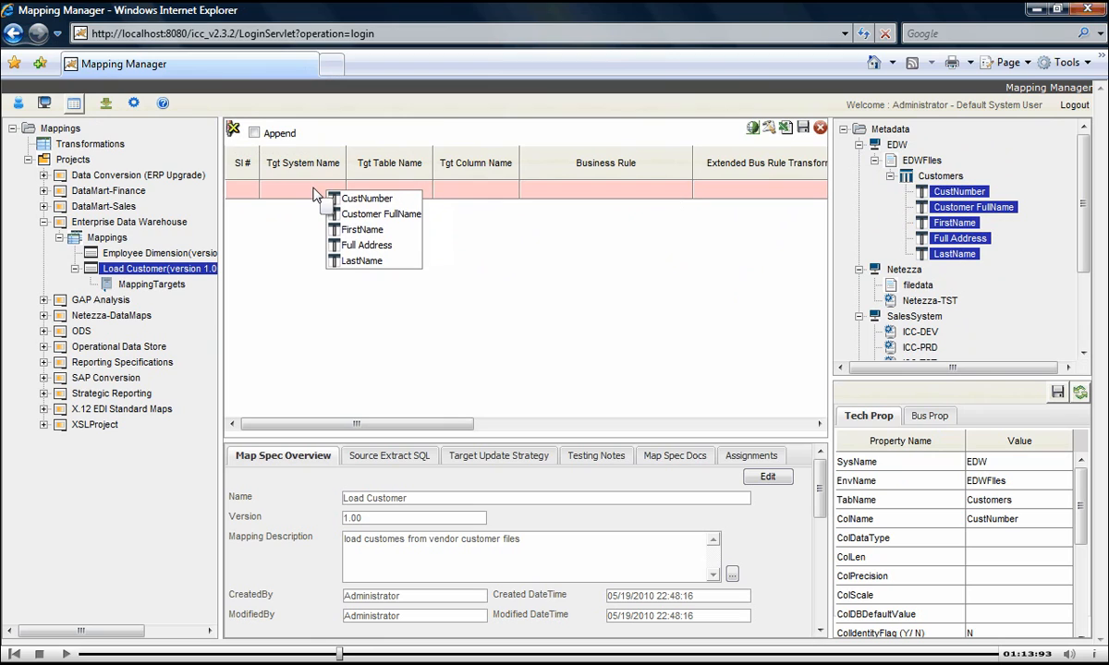
left_click_drag(315, 195, 316, 198)
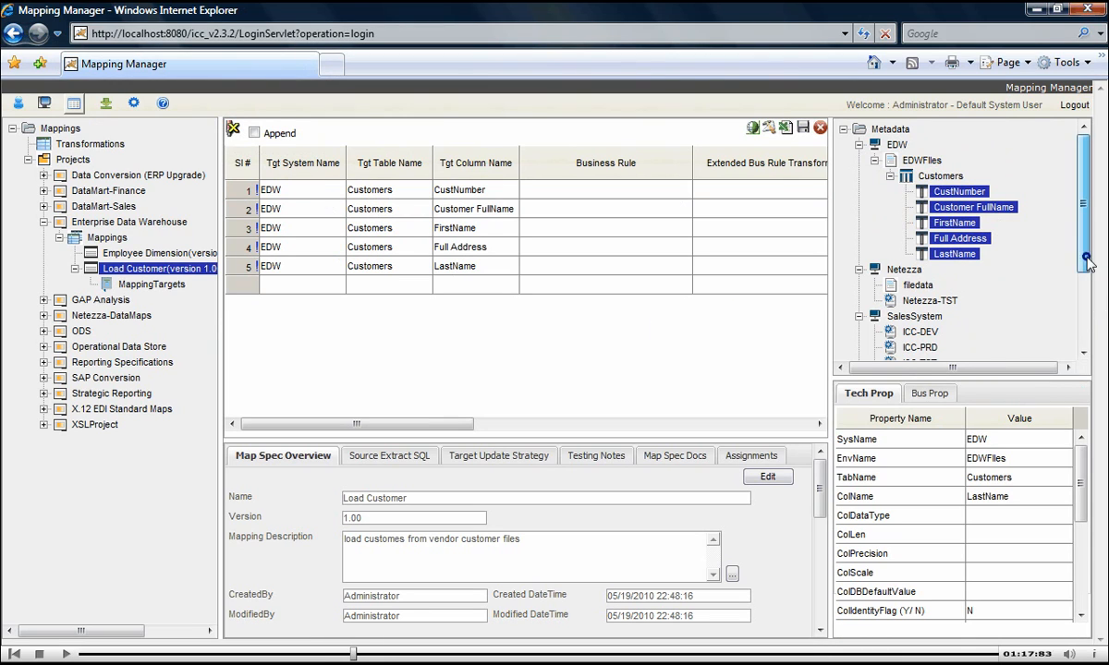
Enlarge the metadata tree and mapping grid areas, and assign the Vendor Files CustNumber column as source for target CustNumber
left_click_drag(1089, 265, 1089, 349)
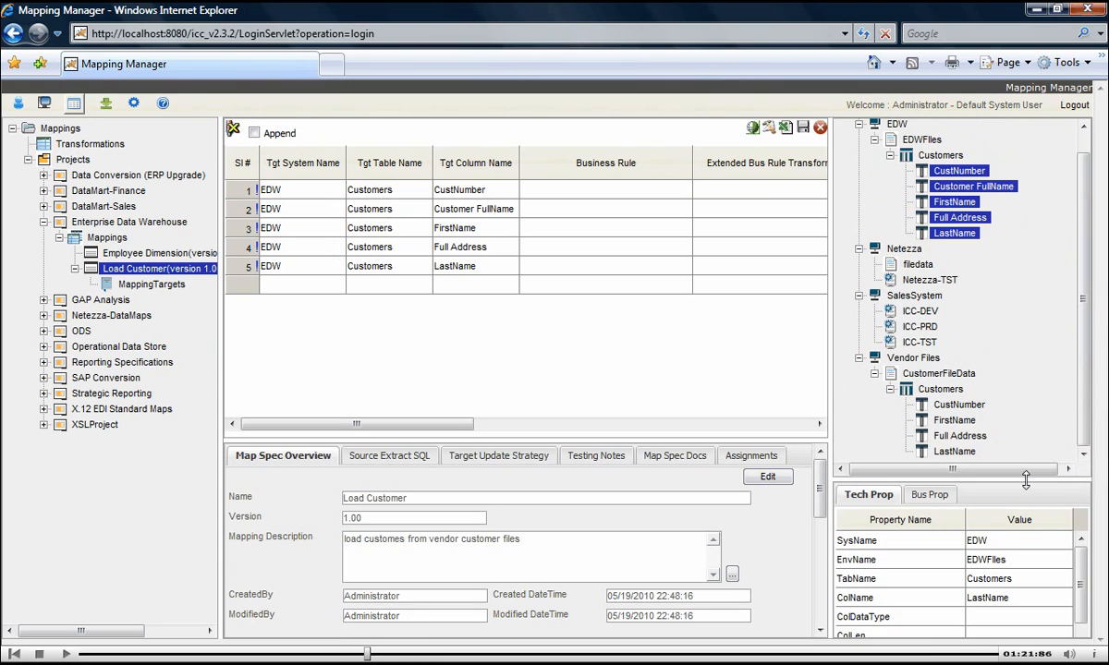
left_click_drag(1025, 617, 1026, 499)
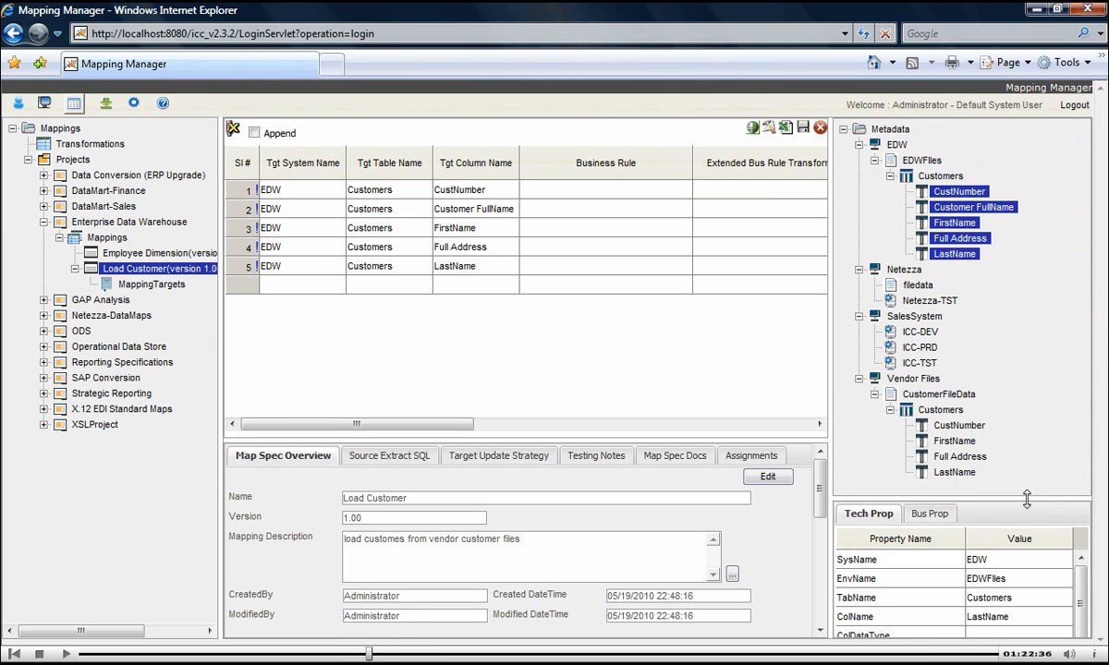
left_click(974, 426)
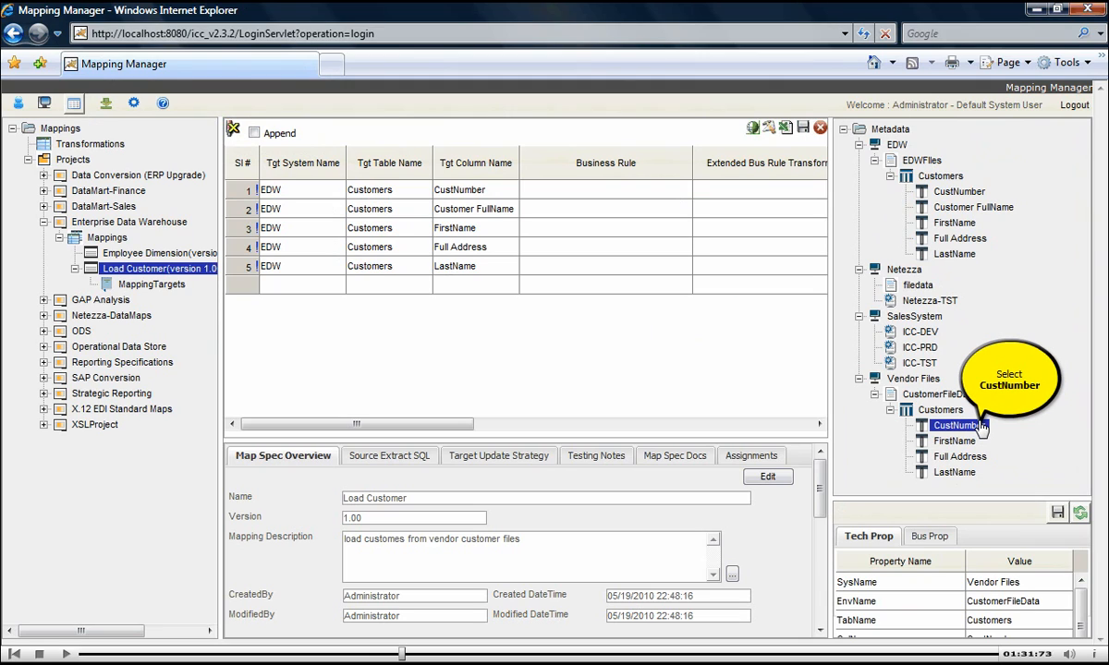
left_click_drag(461, 424, 527, 425)
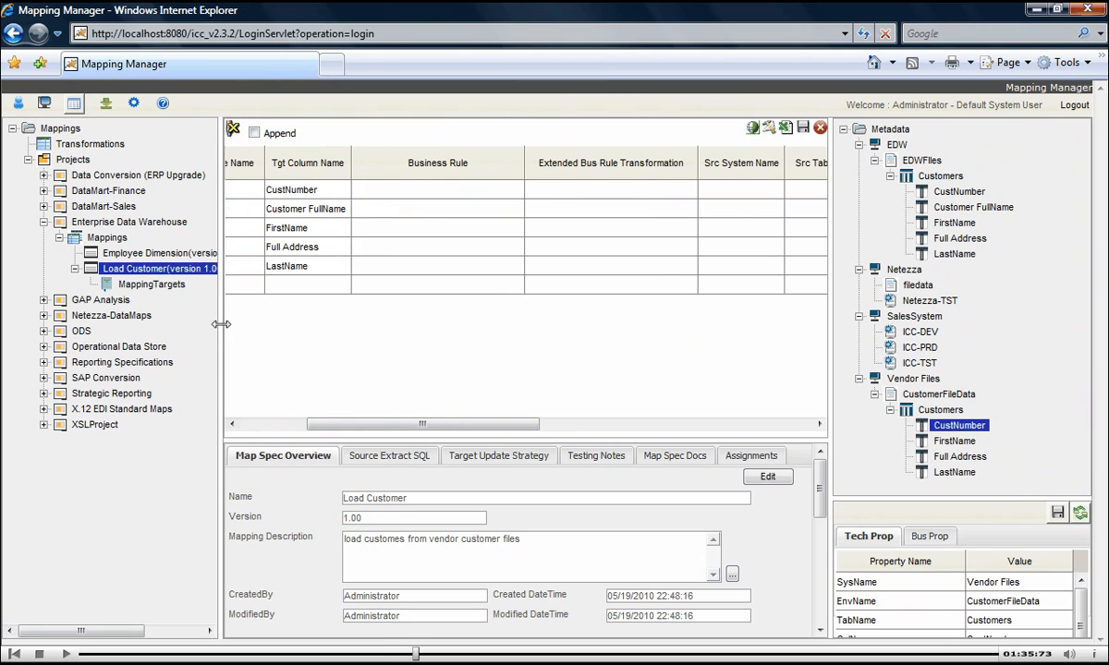
left_click_drag(221, 324, 73, 321)
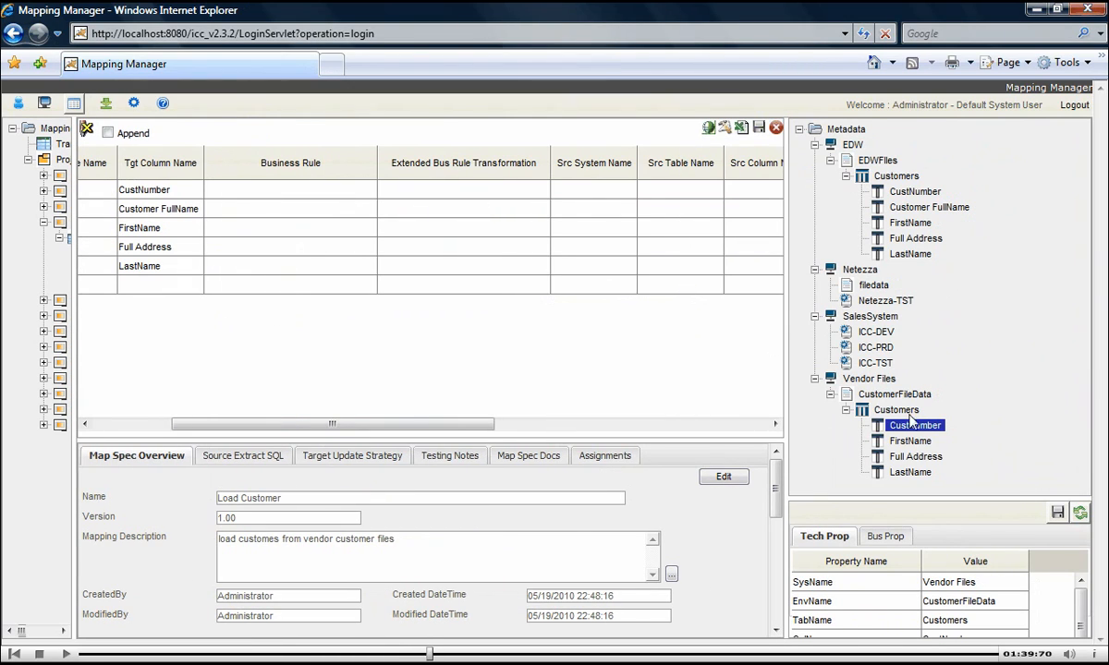
left_click_drag(926, 431, 681, 198)
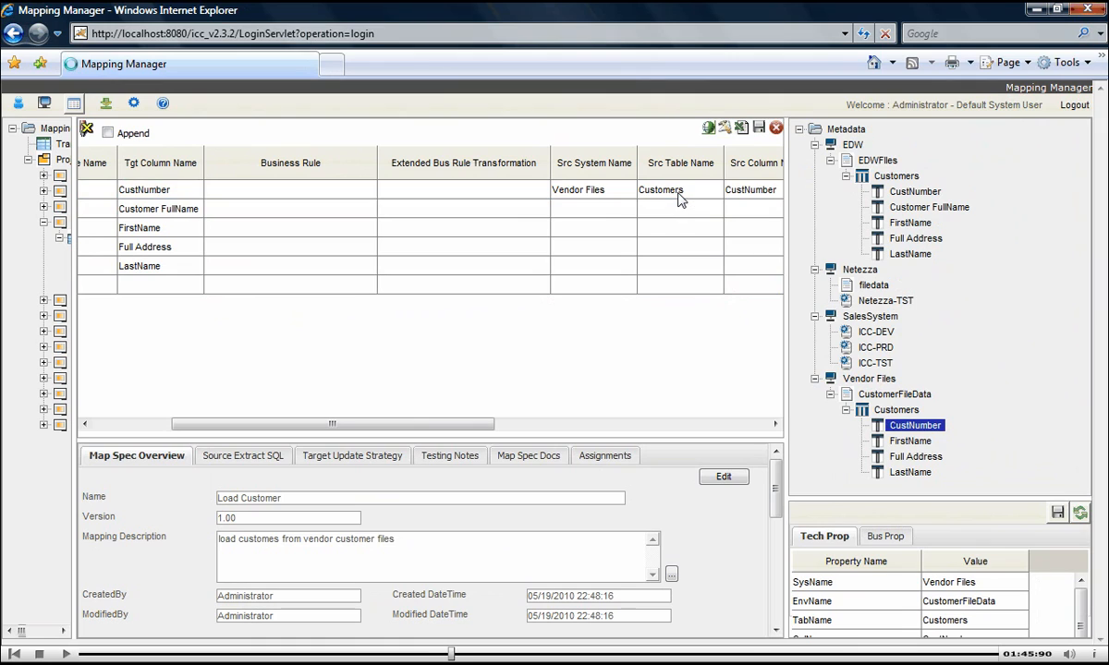
Assign the Vendor Files columns Full Address, LastName and FirstName as sources for the target rows of the same names
left_click(933, 458)
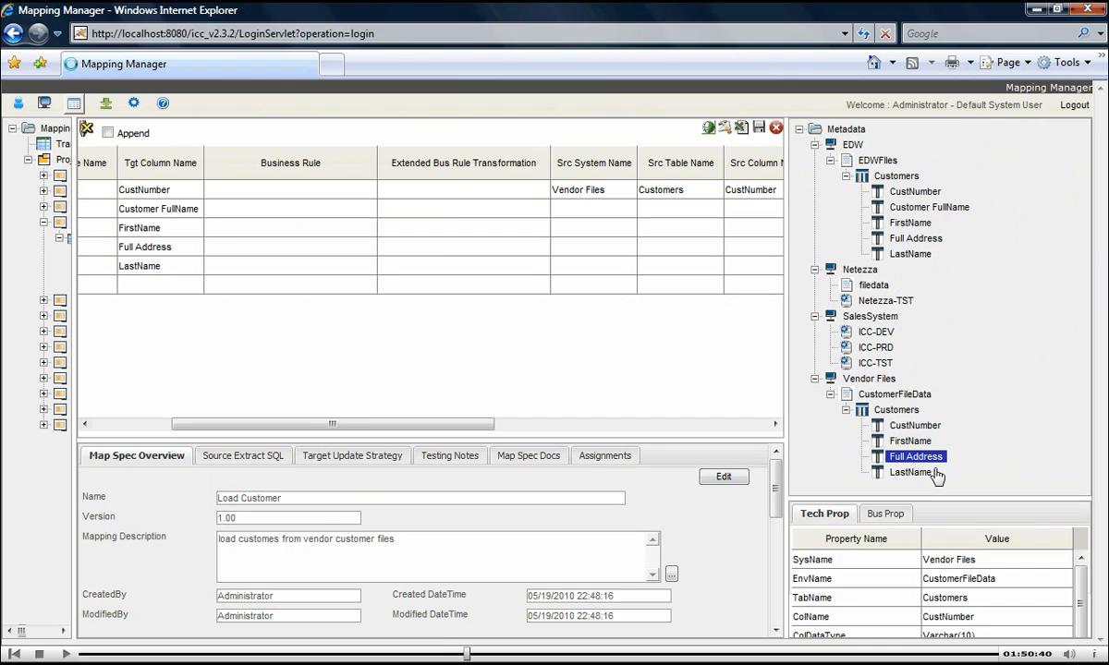
left_click(921, 473, "ctrl")
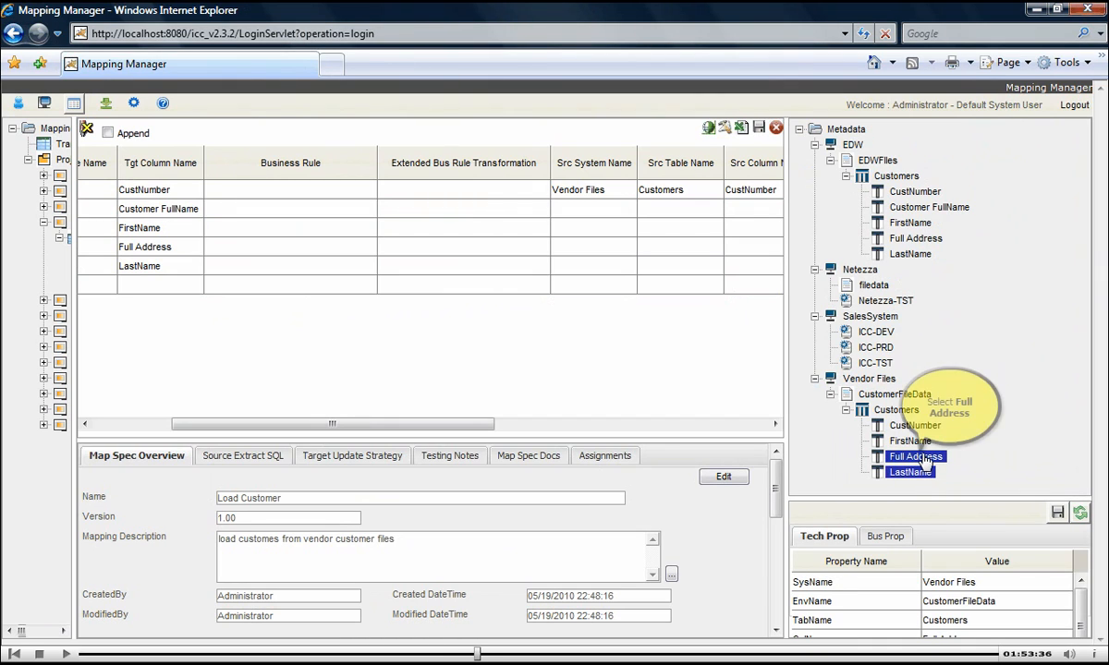
left_click_drag(917, 459, 607, 259)
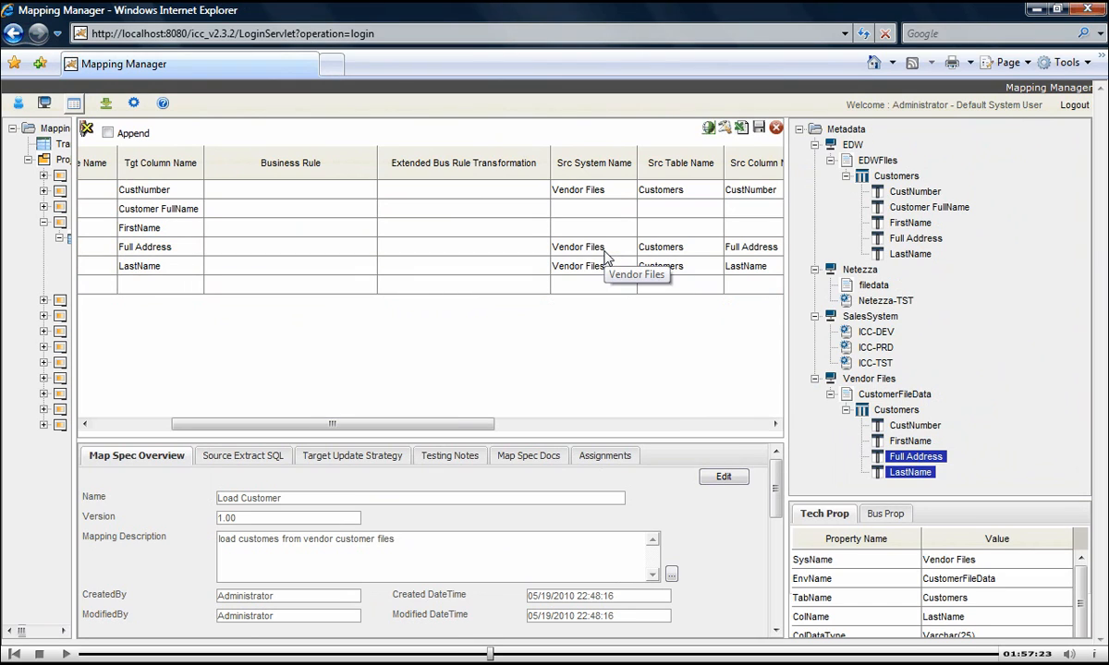
left_click(915, 442)
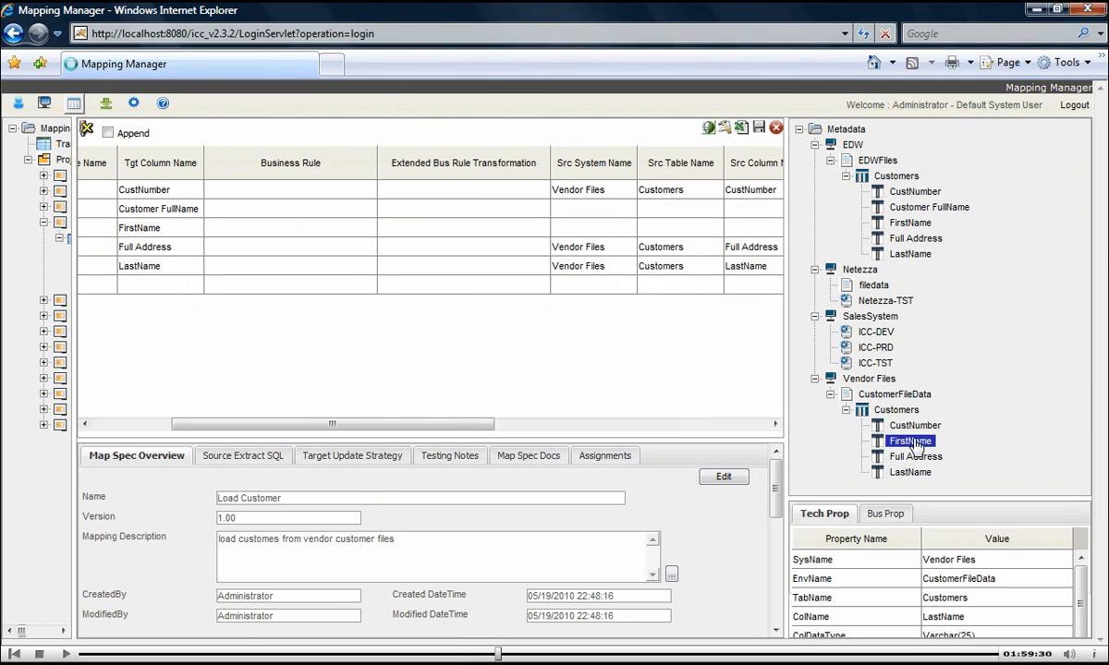
left_click_drag(917, 448, 598, 233)
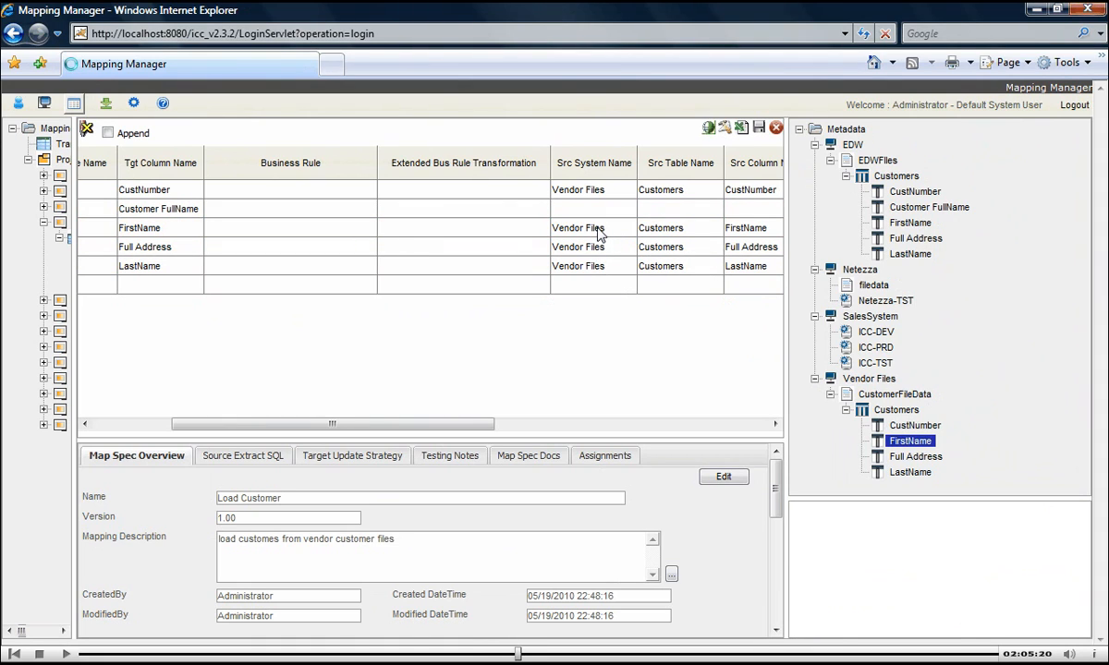
With Append enabled, assign both FirstName and LastName from Vendor Files as sources for the Customer FullName target
left_click(910, 472, "ctrl")
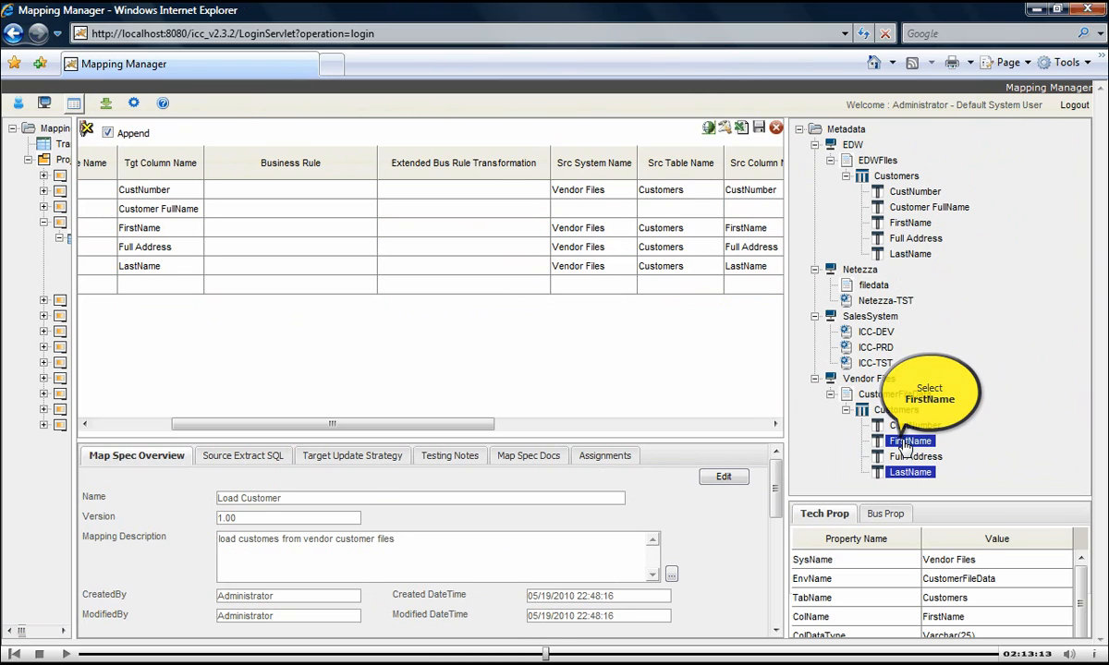
left_click_drag(905, 447, 595, 217)
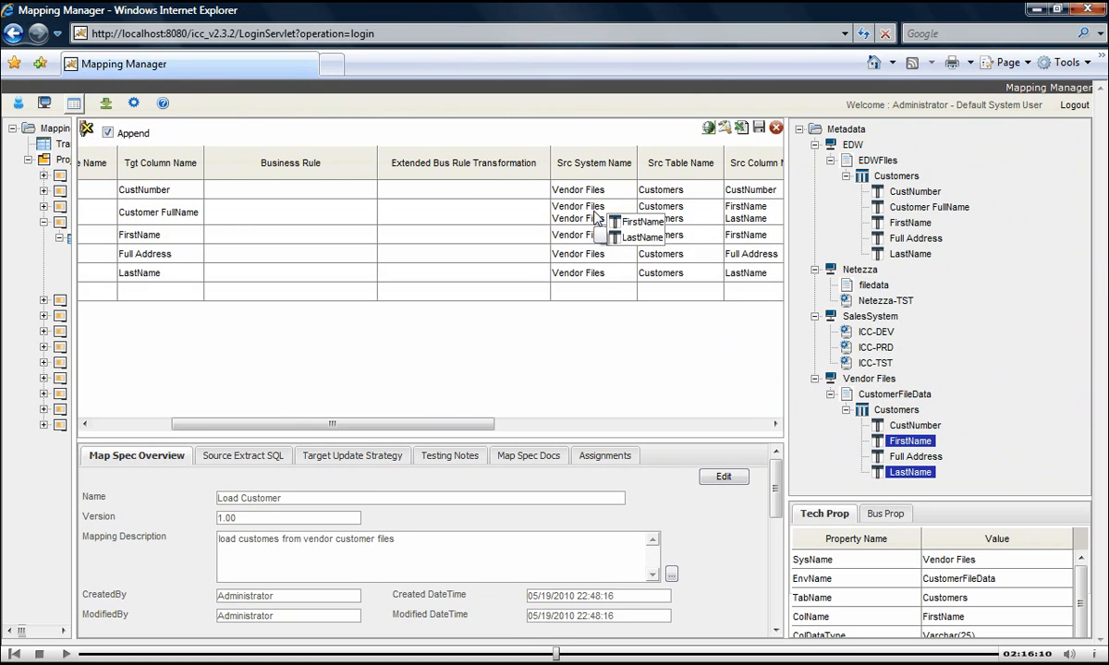
Set the business rule of the Customer FullName row to CONCAT and save the mapping specifications
left_click(292, 222)
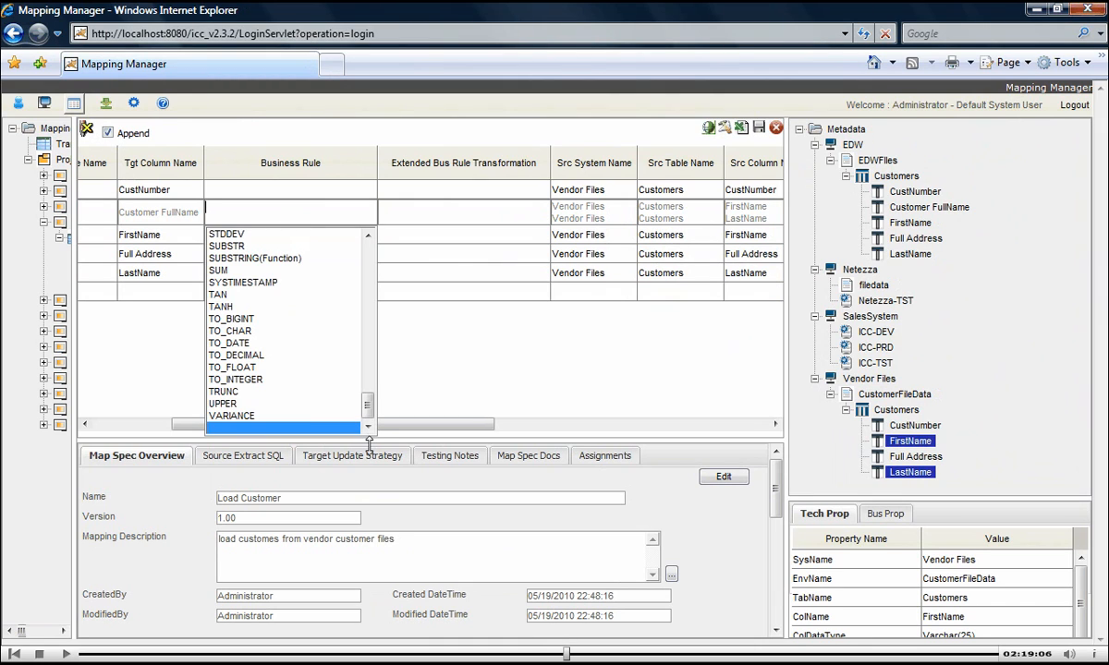
type("C")
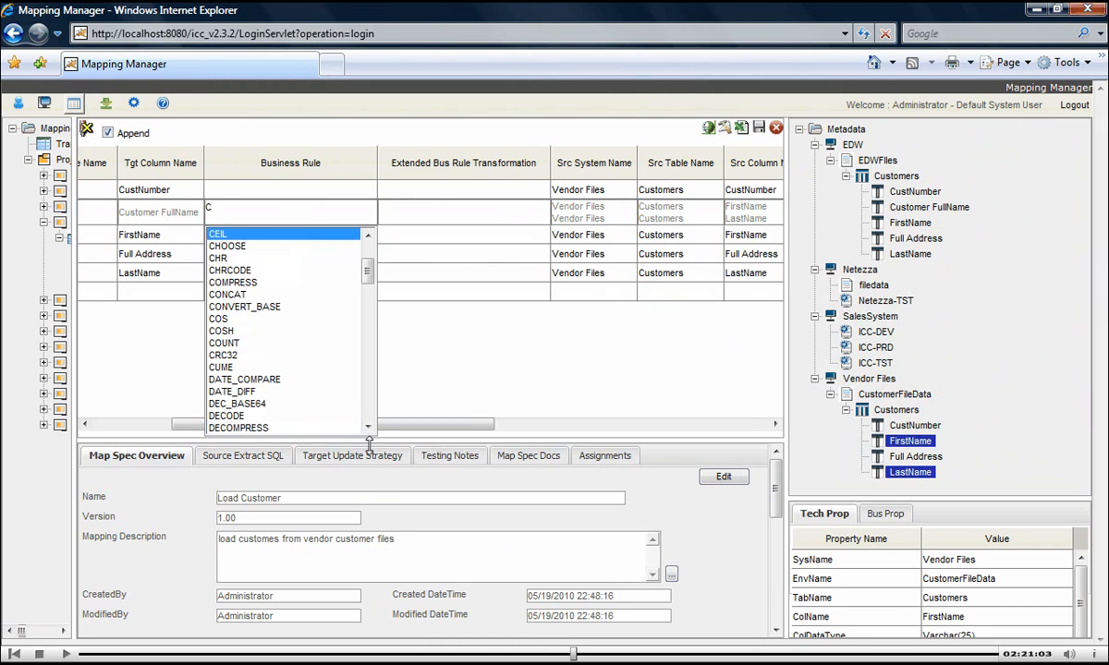
left_click(227, 292)
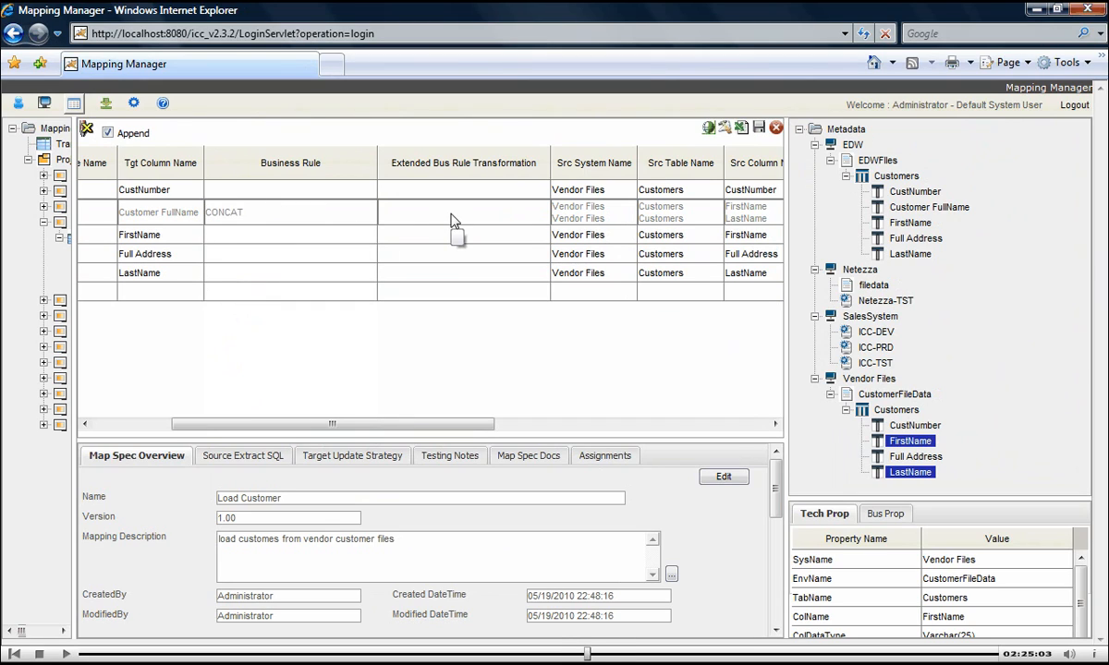
left_click(758, 128)
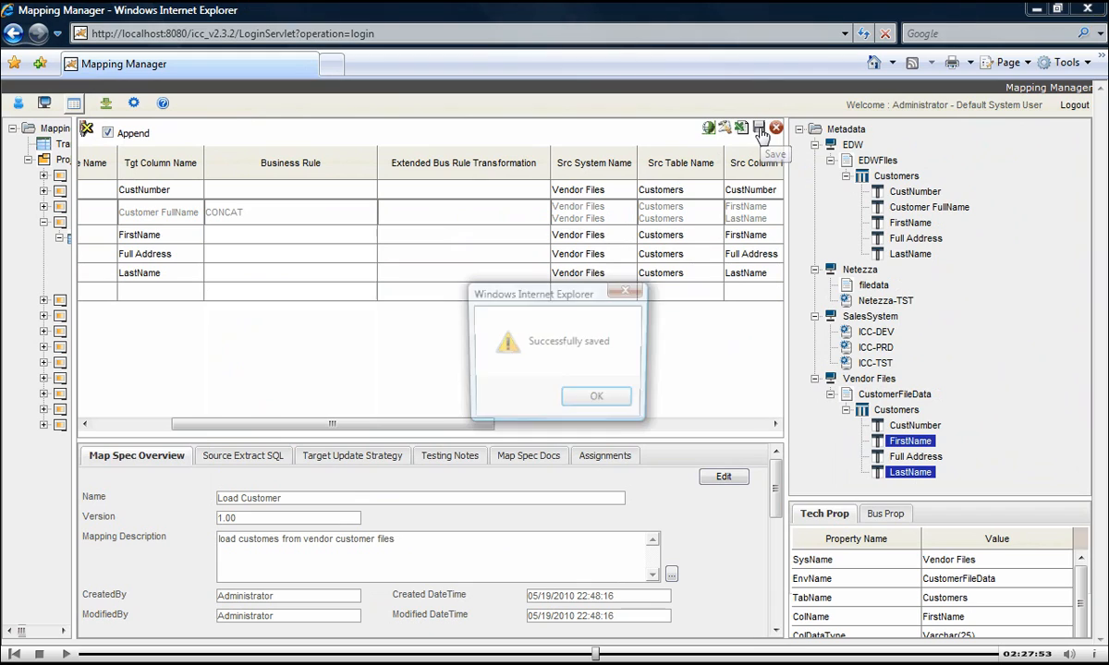
left_click(600, 403)
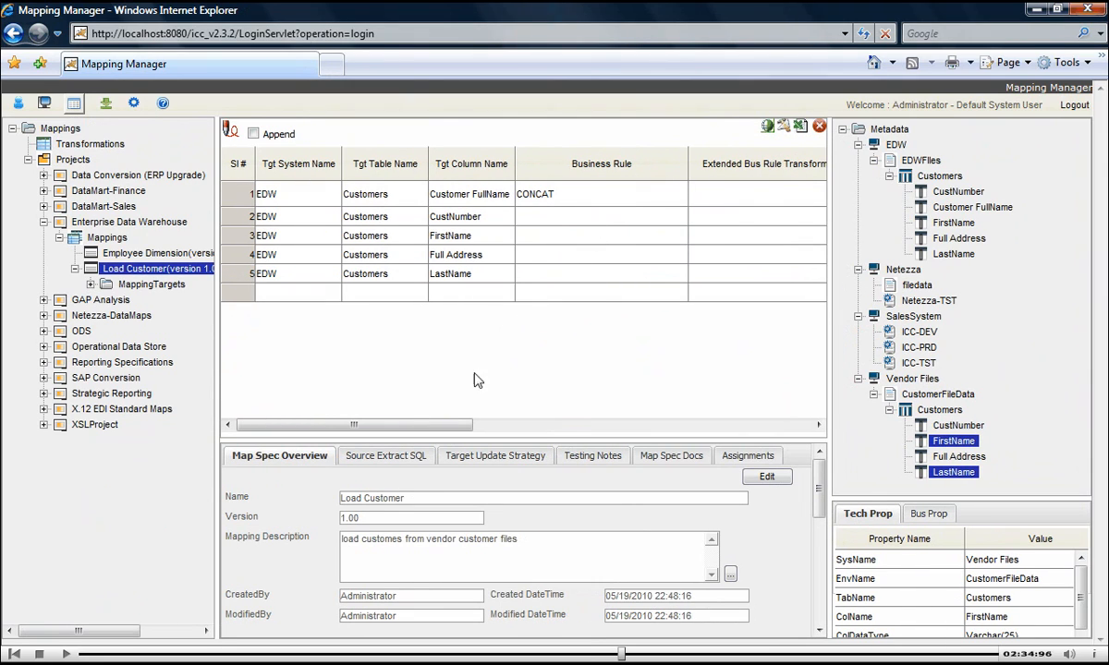
Show the Tgt Column Data Type and Tgt Column Nullable Flag columns in the mapping grid
right_click(466, 175)
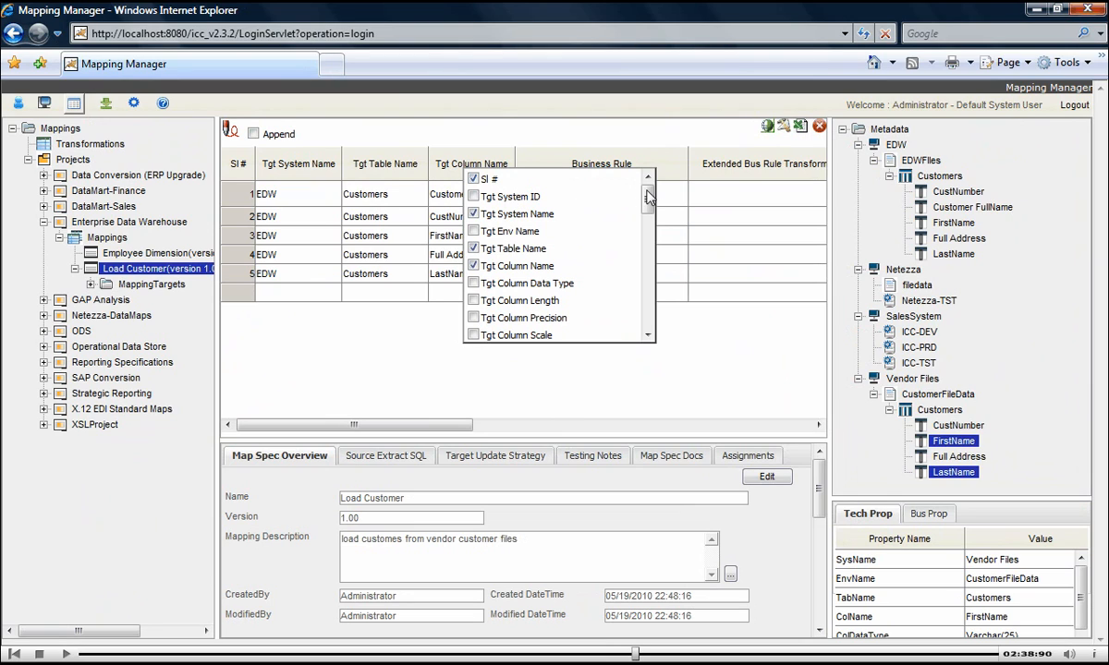
left_click_drag(647, 201, 649, 215)
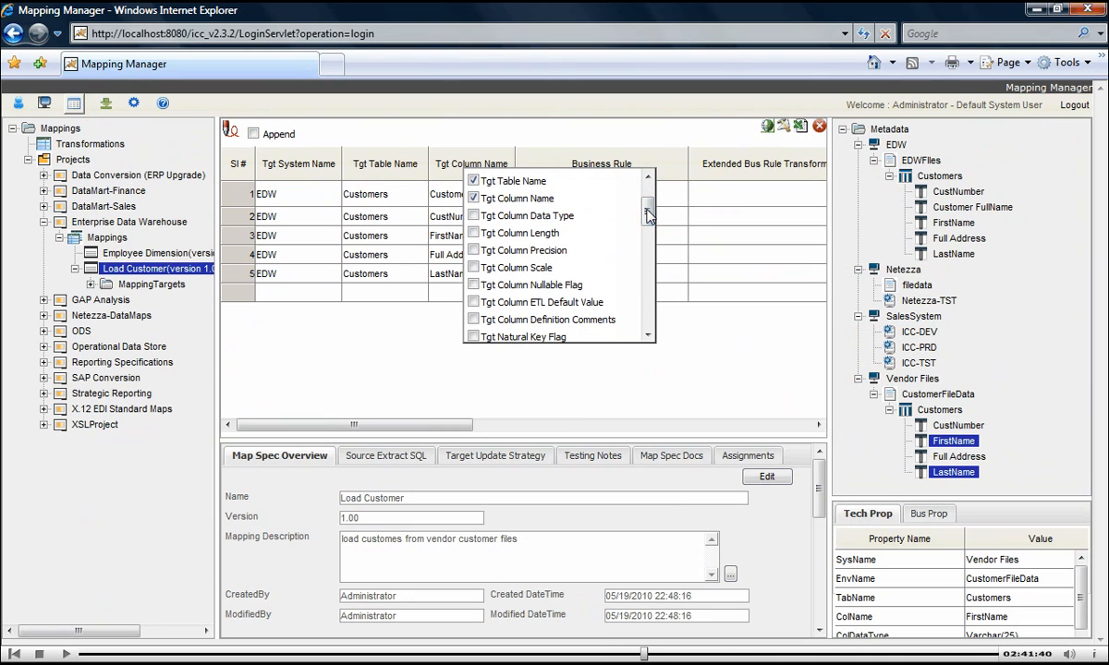
left_click(476, 219)
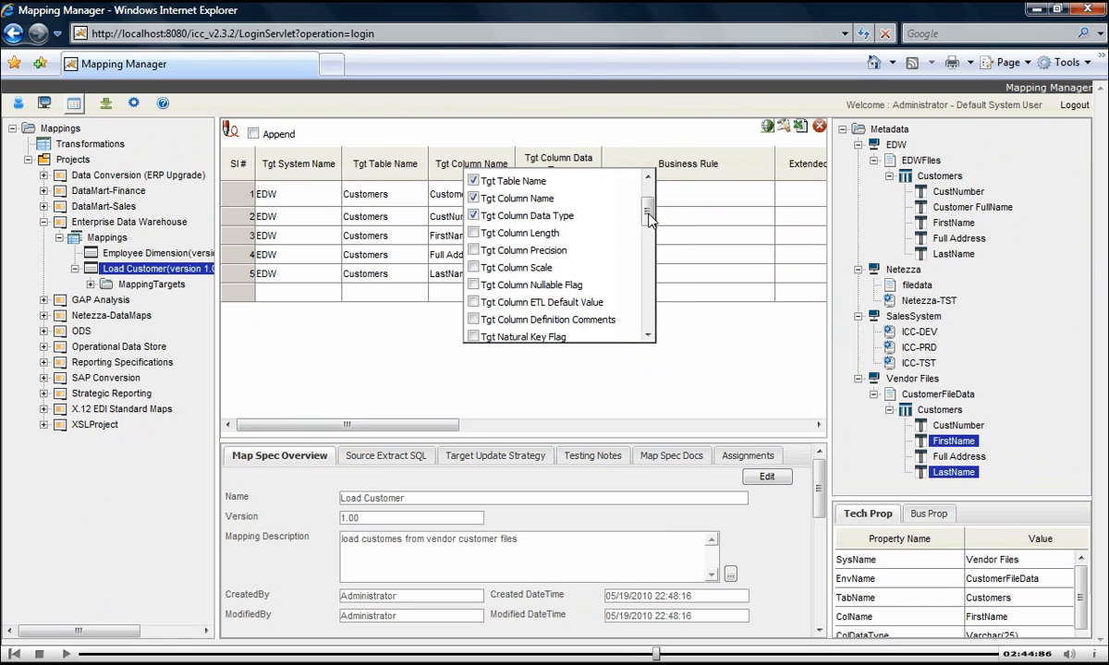
left_click_drag(647, 211, 649, 231)
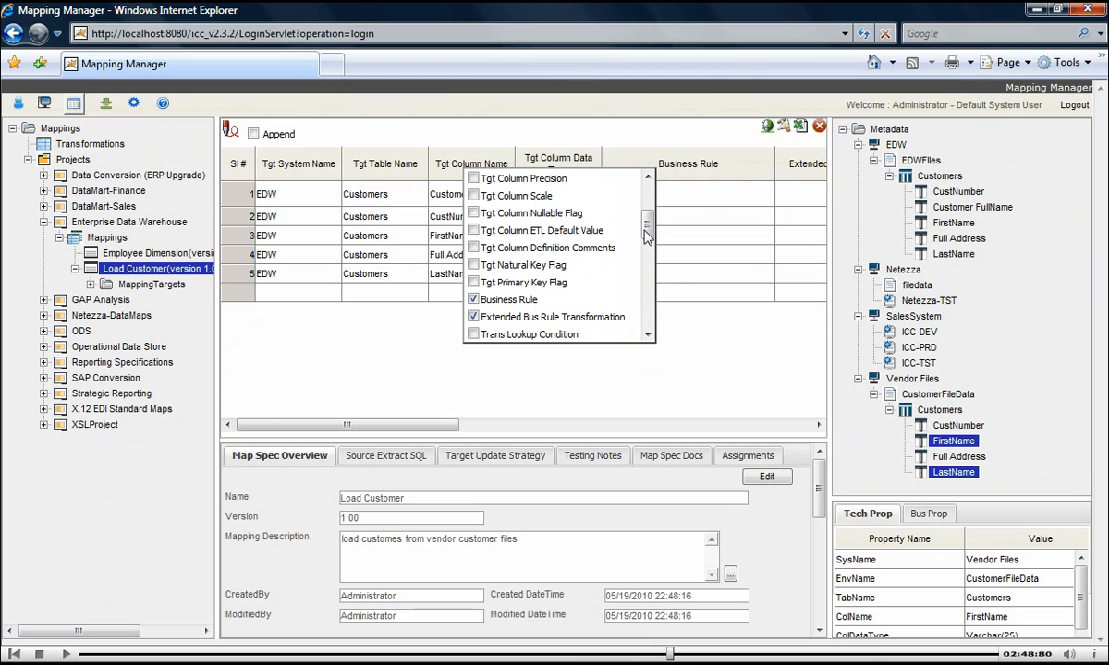
left_click(474, 214)
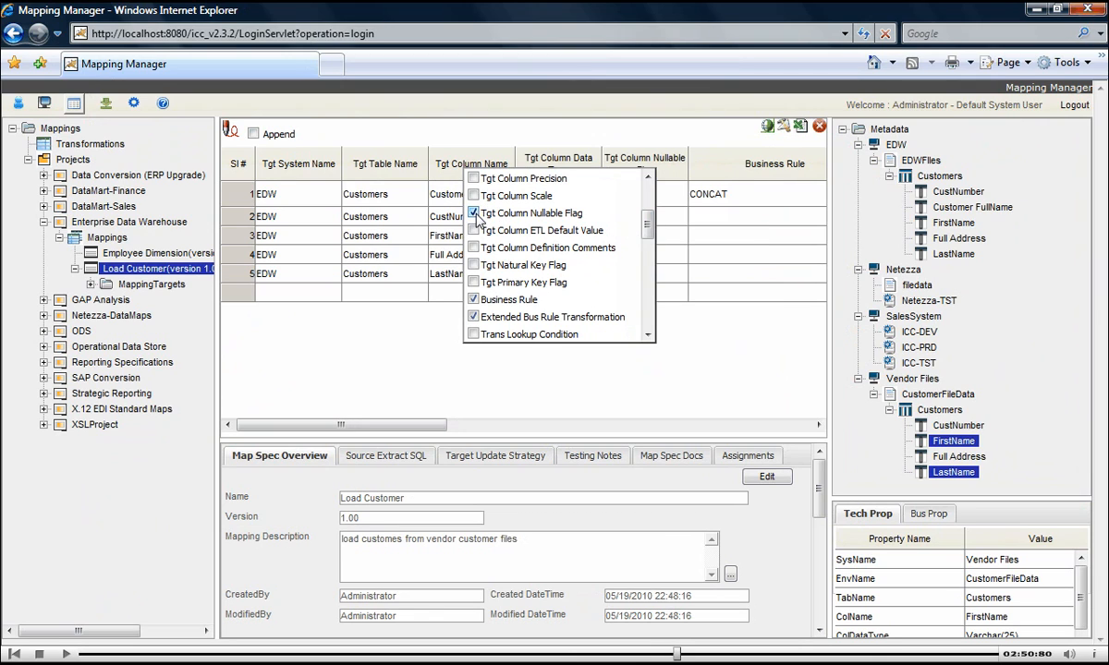
left_click_drag(648, 222, 647, 320)
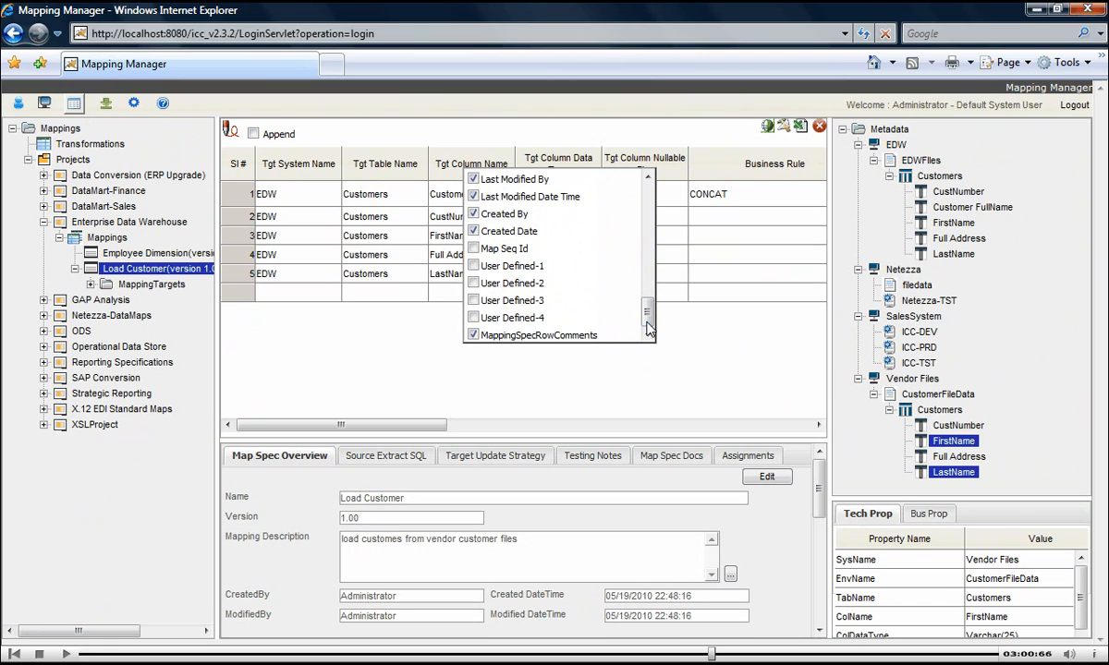
left_click(411, 355)
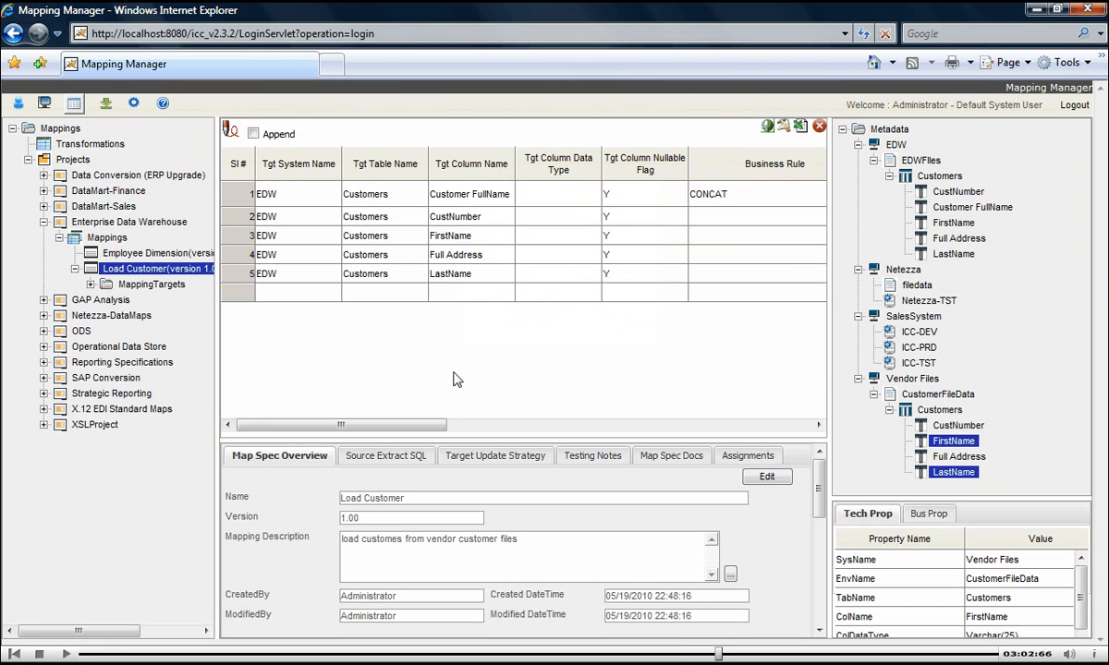
Enable editing of the Load Customer specifications, check the Status of all five mapping rows and save
left_click_drag(342, 425, 592, 425)
left_click_drag(557, 256, 596, 205)
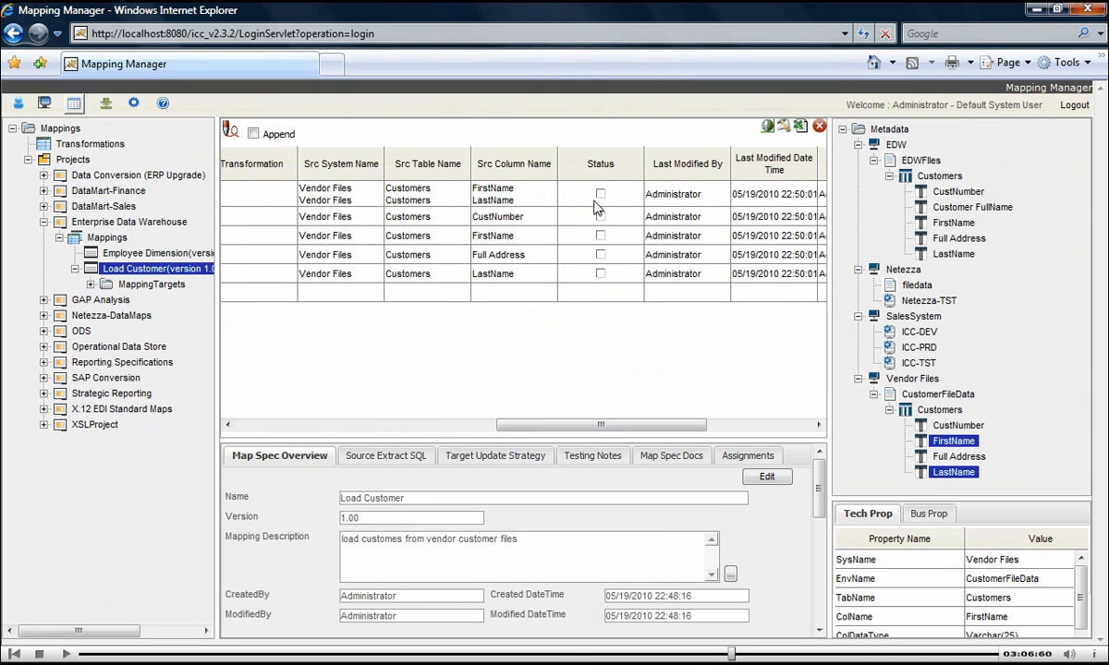
left_click(598, 195)
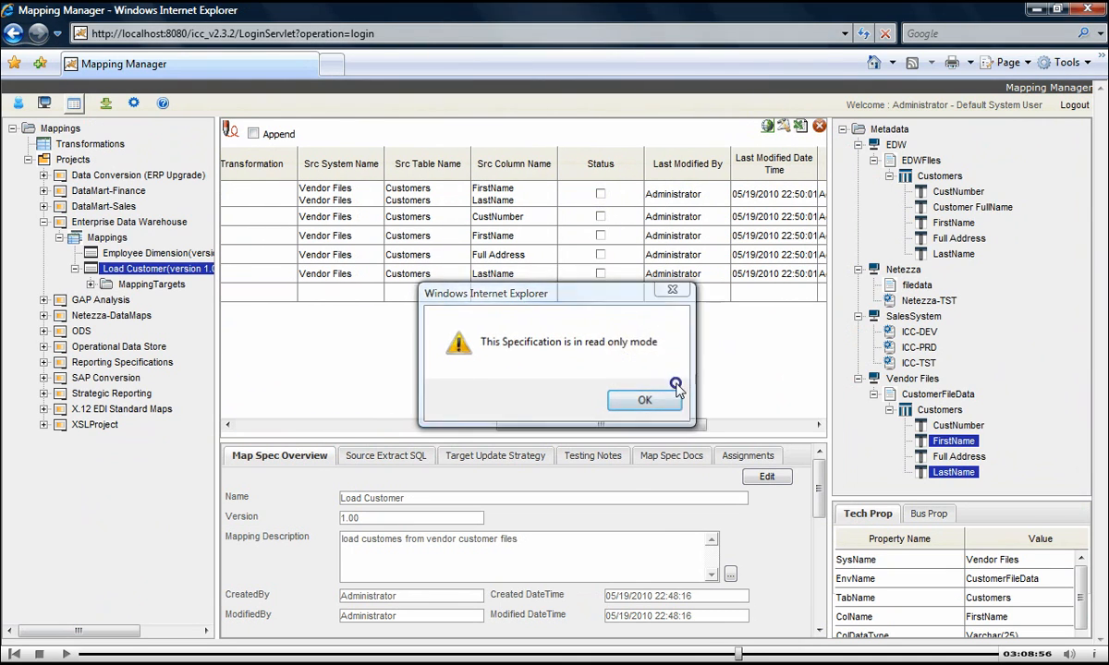
left_click(712, 402)
left_click(231, 131)
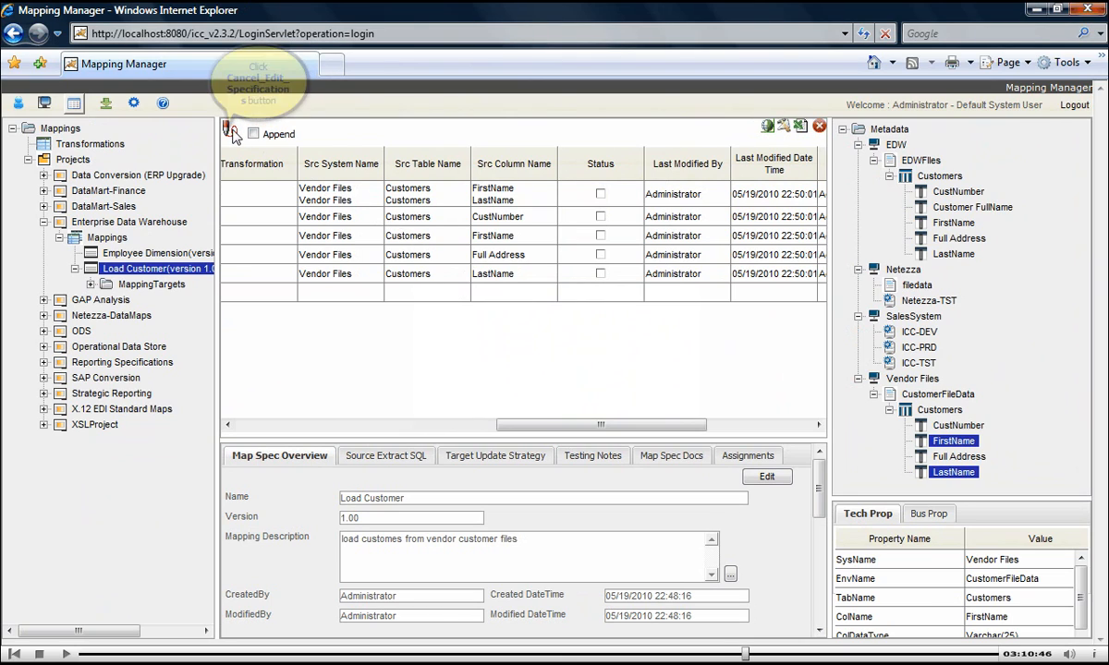
left_click(599, 202)
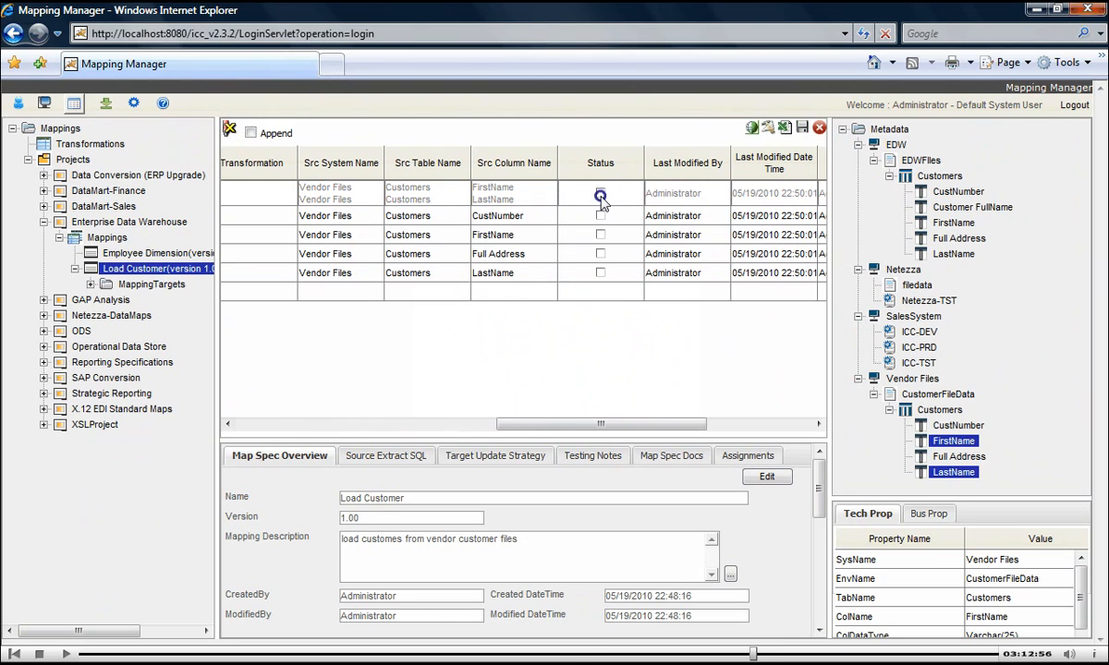
left_click(601, 215)
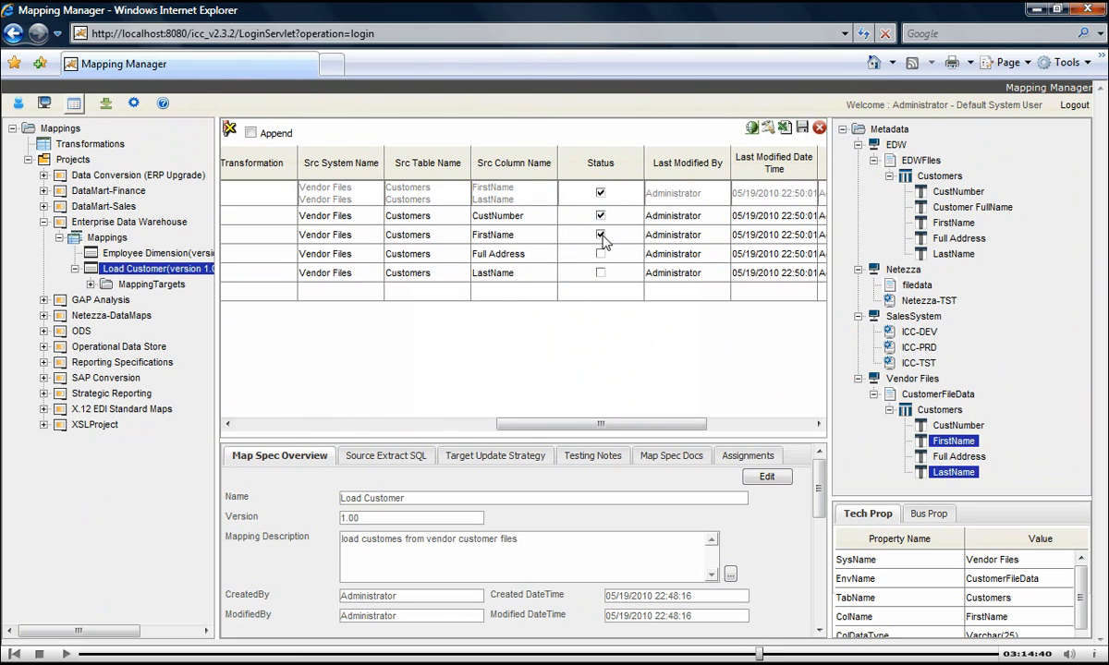
left_click(600, 253)
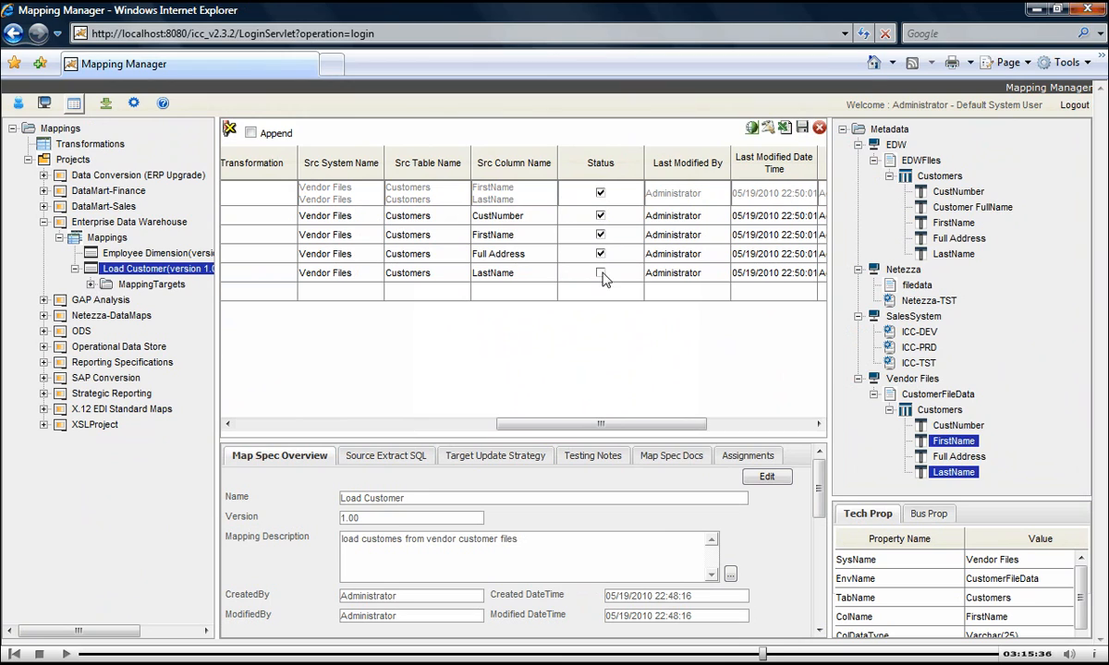
left_click(767, 128)
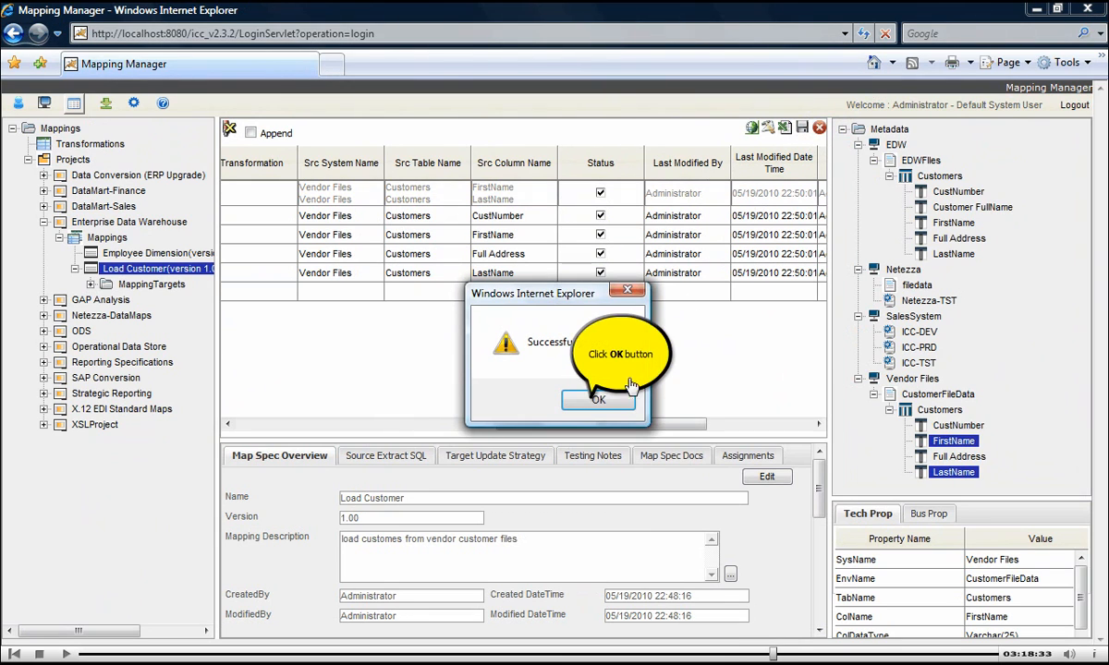
left_click(599, 399)
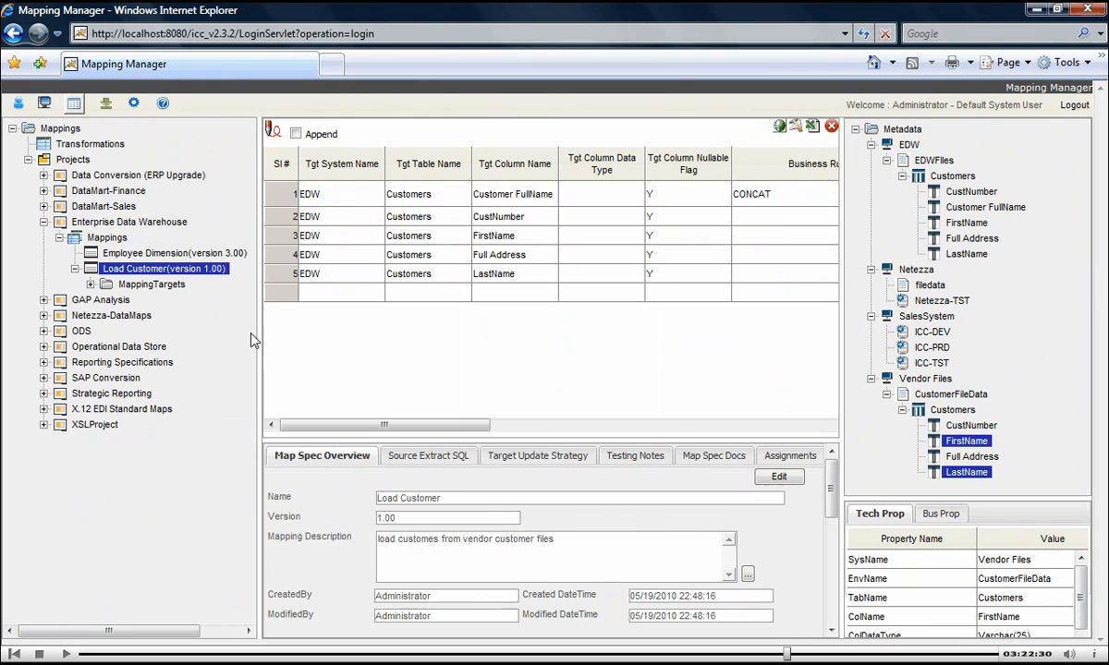
Create a new version of the Load Customer mapping with change description "Customer mapping complete (Phase1)" and expand its Archive folder
right_click(179, 278)
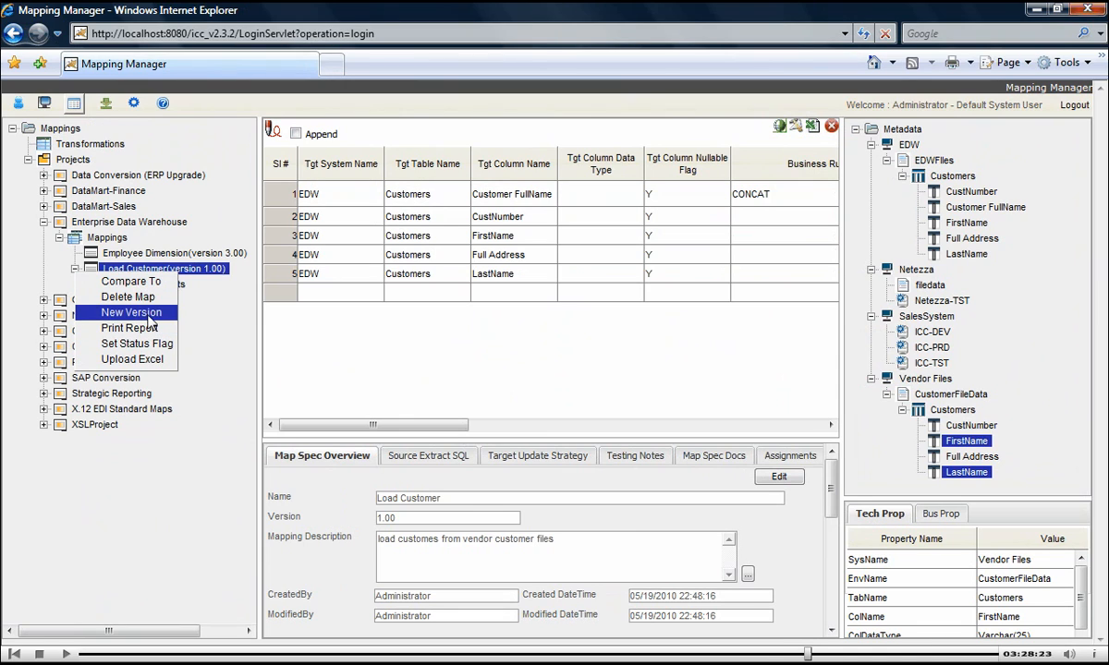
left_click(131, 313)
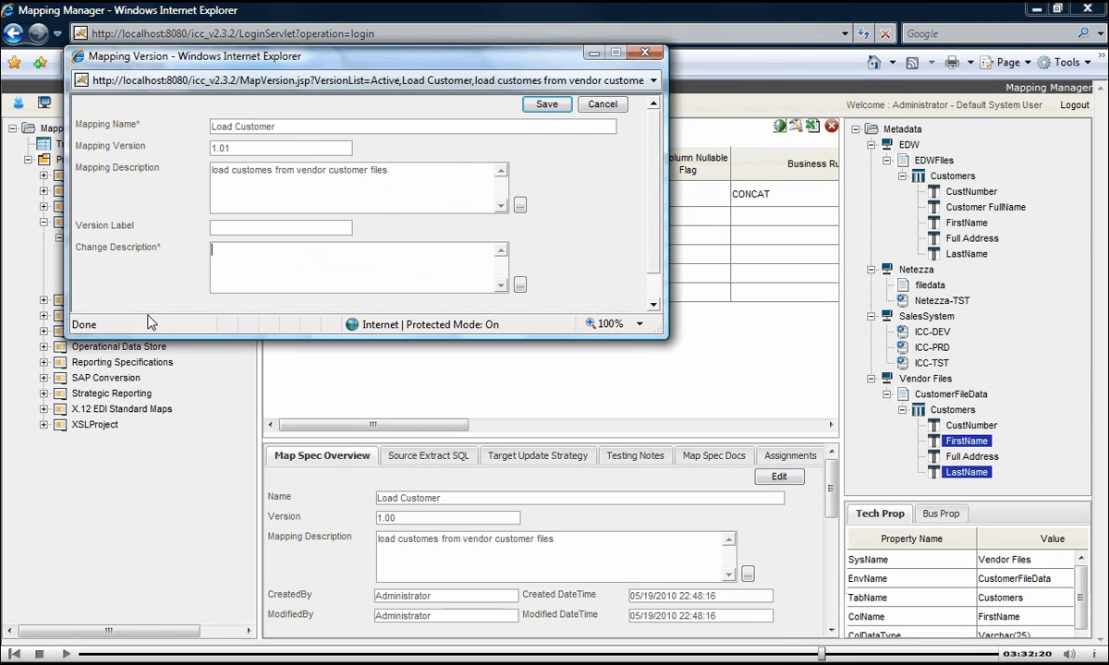
type("Customer mapping ")
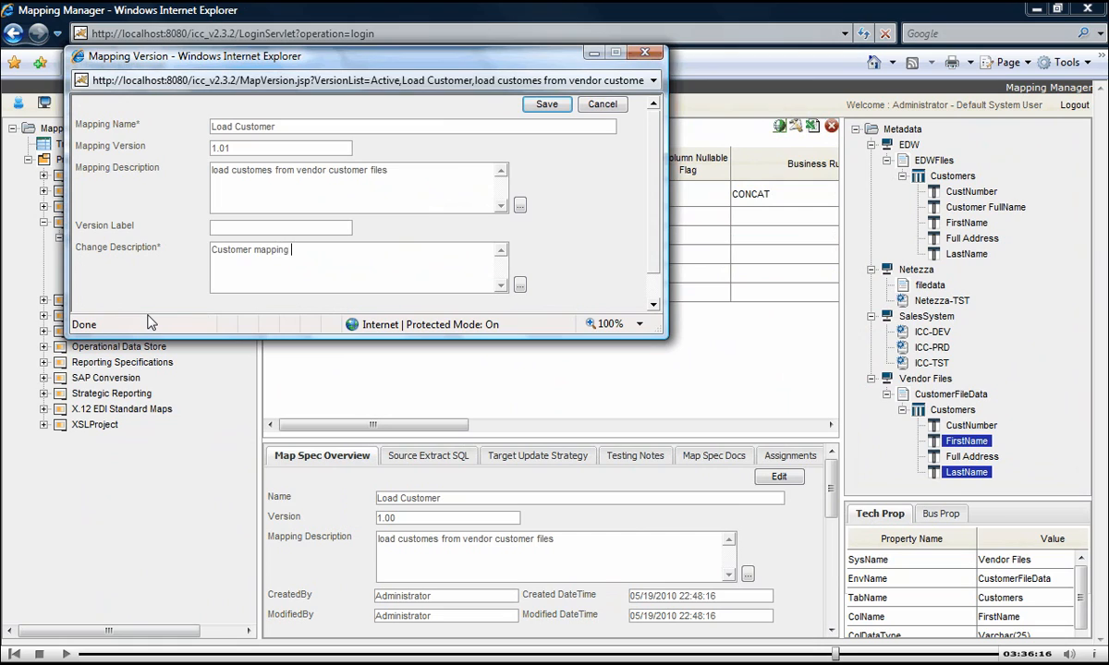
type("complete (Phase1)")
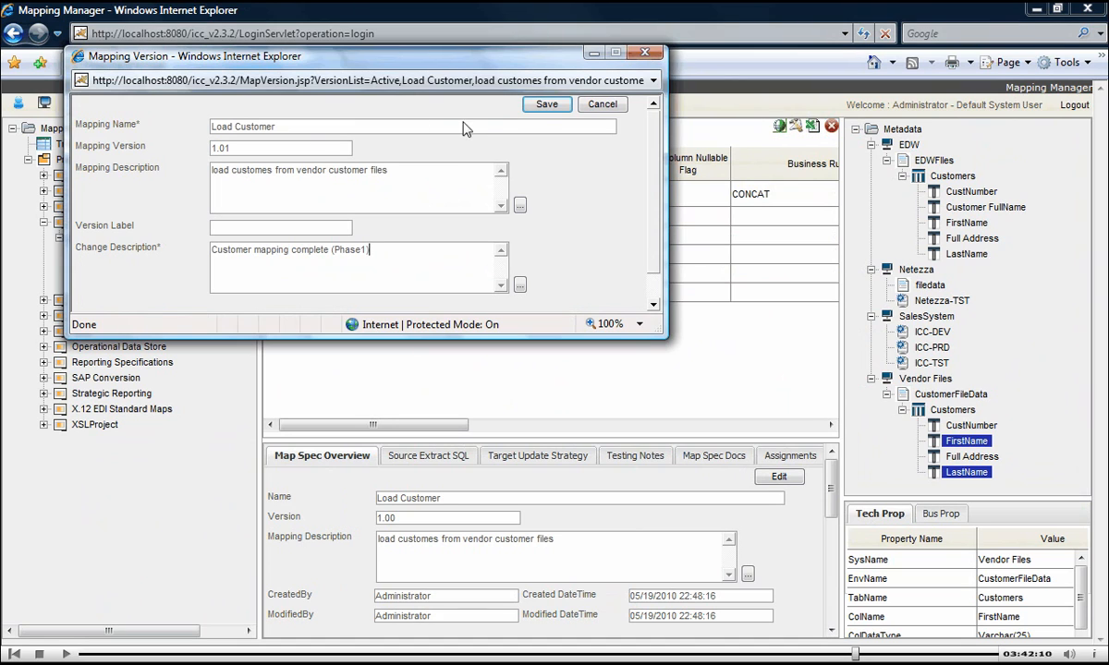
left_click(546, 105)
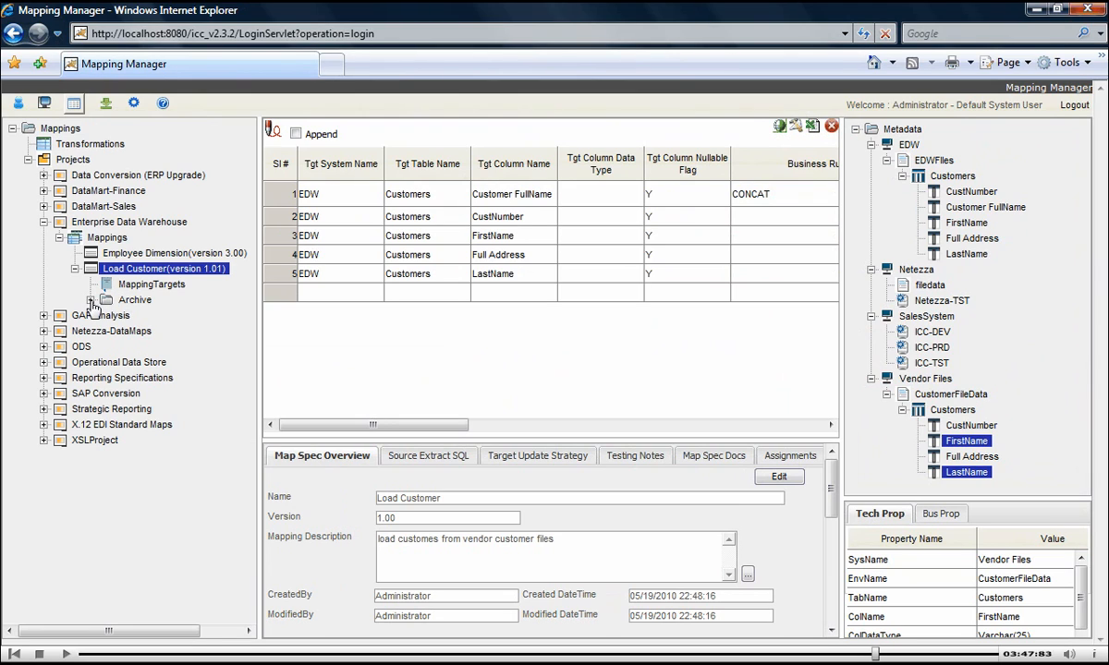
left_click(91, 300)
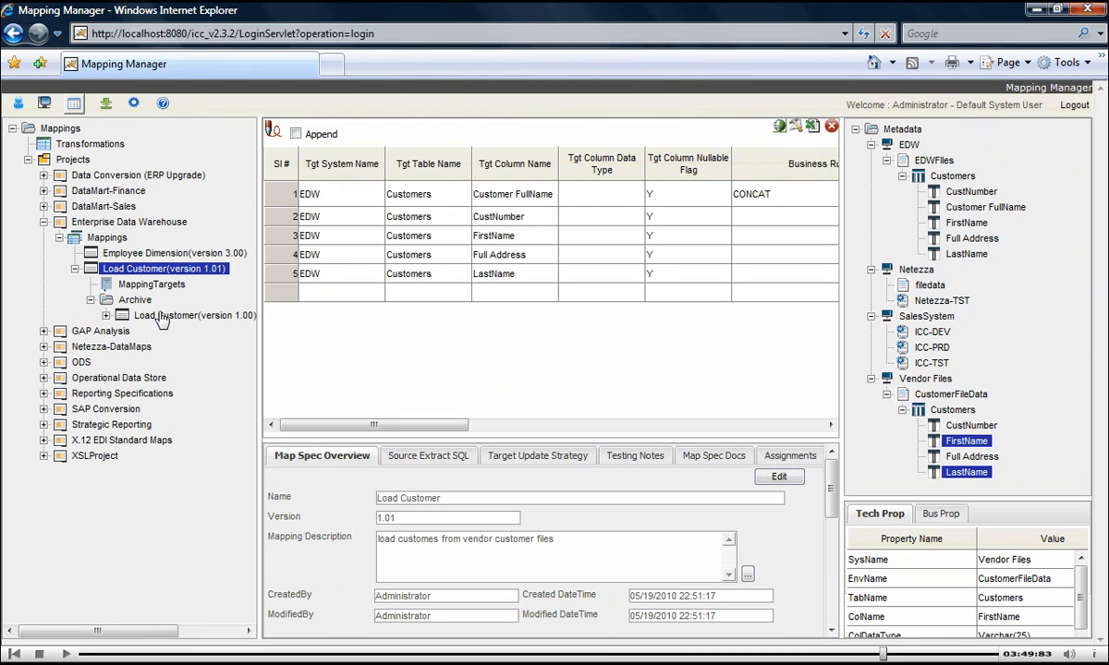